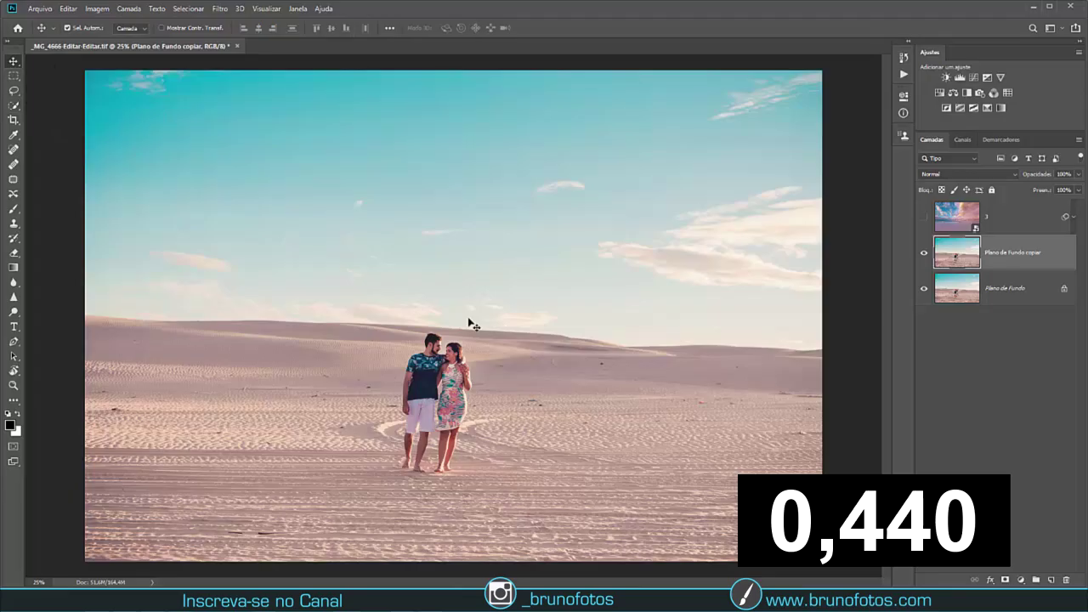
Quick-select the desert sky, then show layer 3 and mask it to that selection
click(14, 105)
mouse_move(133, 122)
mouse_down()
mouse_move(234, 179)
mouse_move(508, 244)
mouse_up()
click(961, 223)
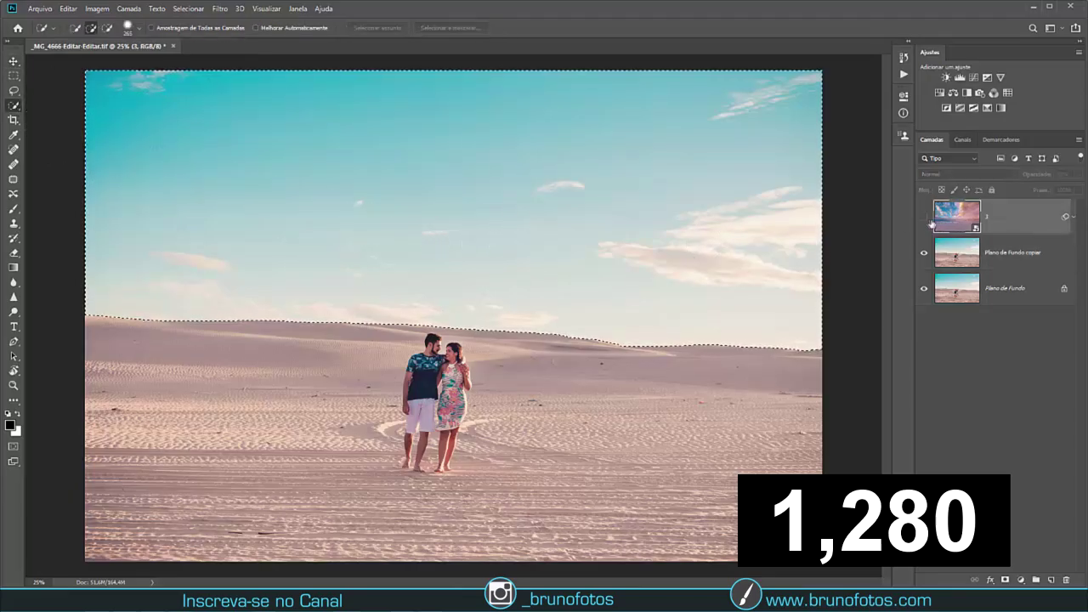
click(924, 217)
click(1004, 580)
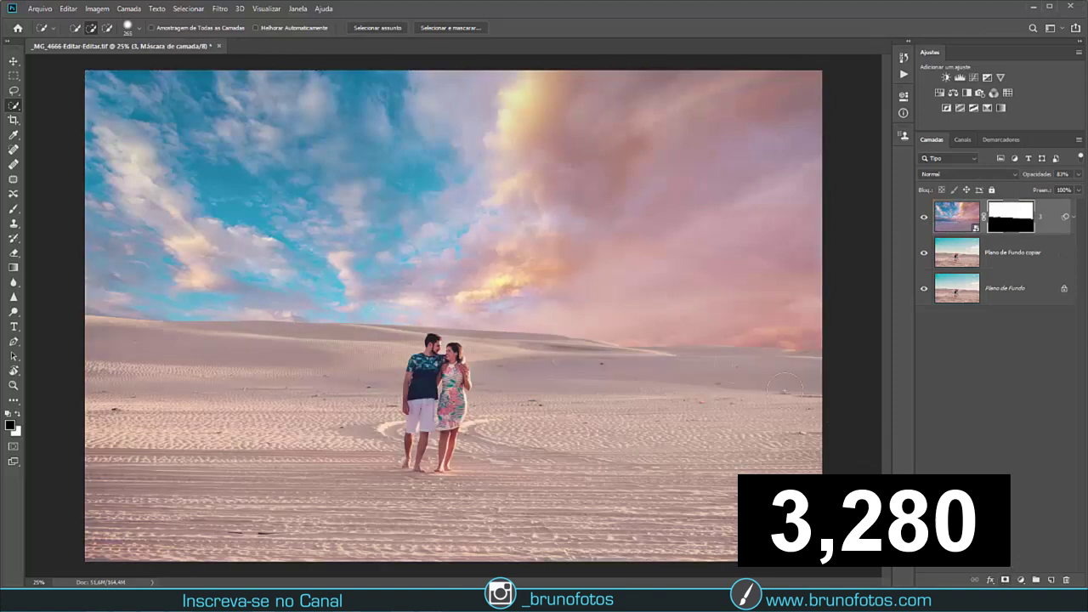
Soften the cloud mask into the horizon with a vertical gradient, then compare with the original sky
click(14, 267)
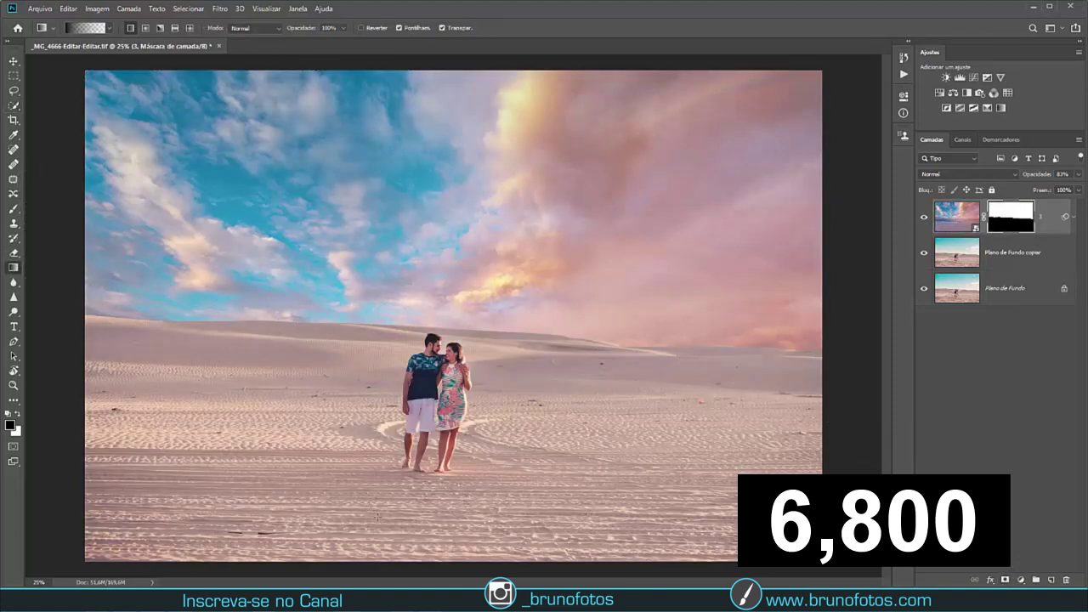
drag(449, 532, 459, 235)
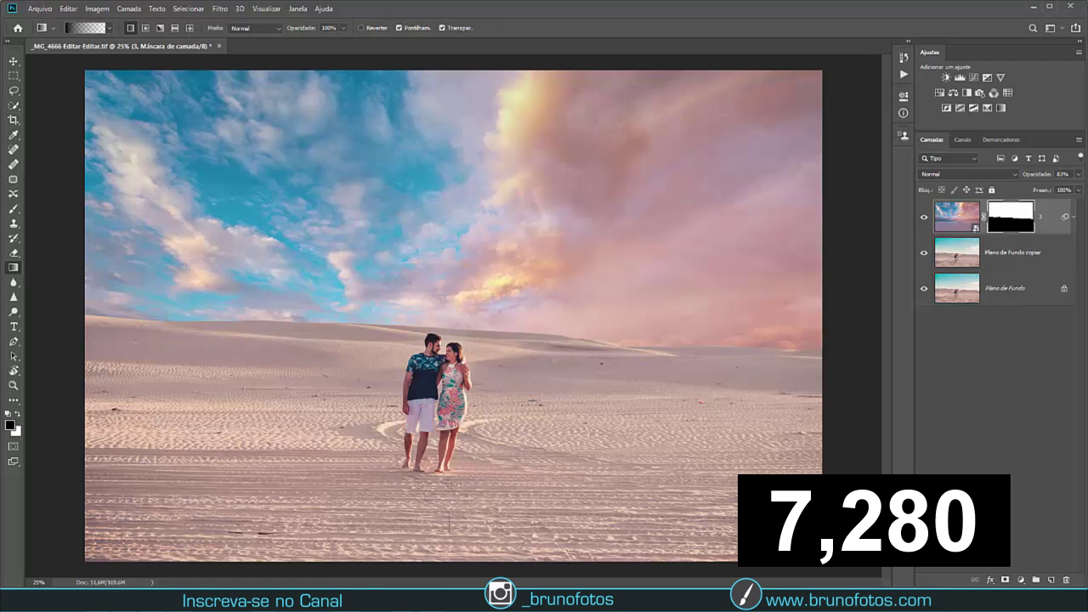
drag(461, 531, 460, 264)
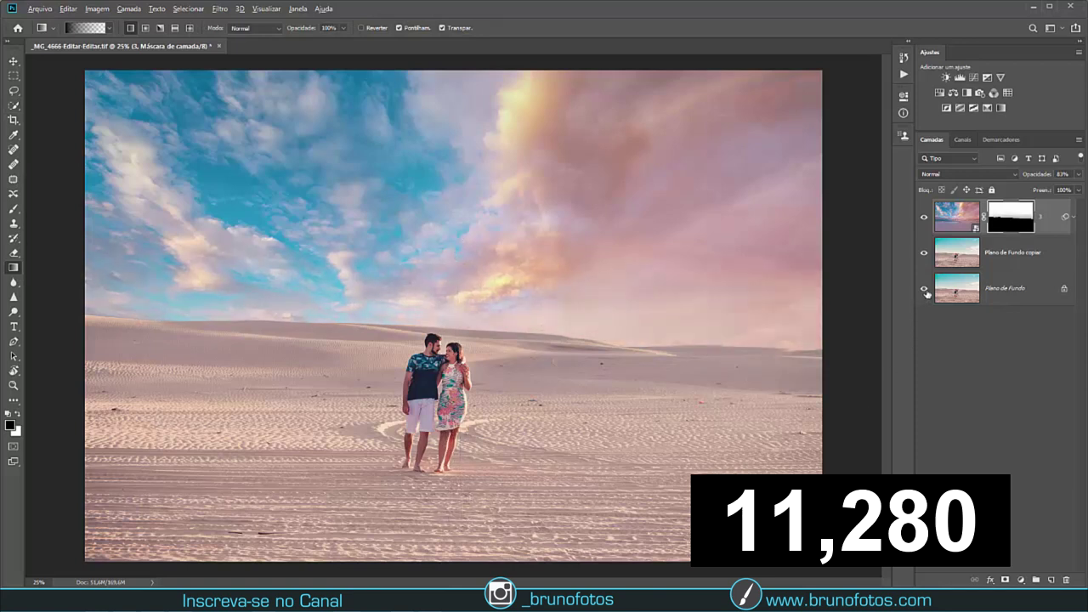
alt+click(925, 289)
alt+click(924, 289)
alt+click(925, 289)
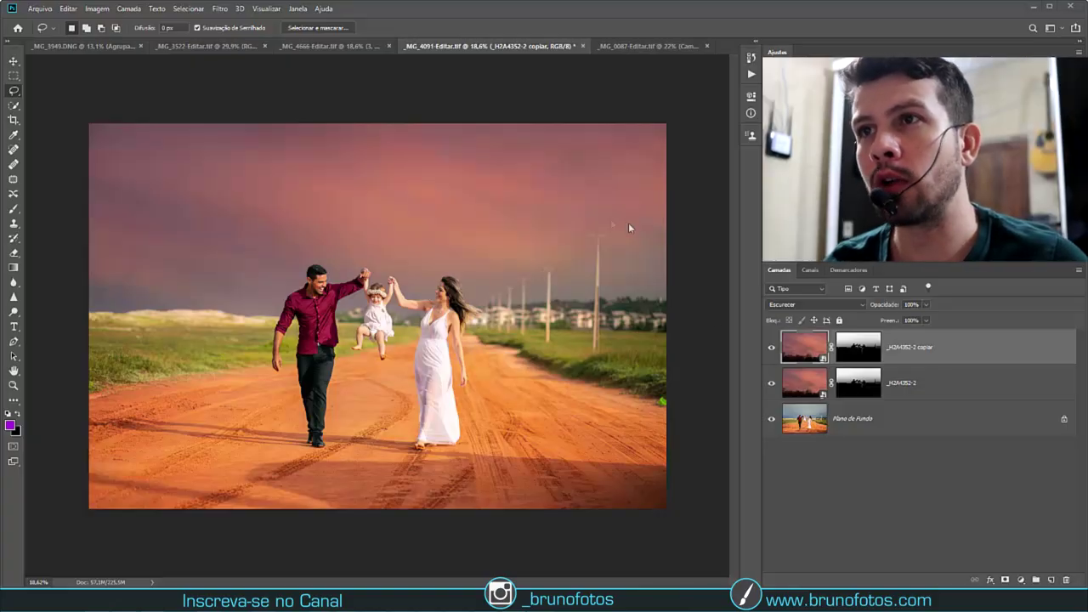
Hide the old pink sky layers and place the sunset photo _H2A4352-2 over the family picture
alt+click(771, 418)
drag(343, 259, 376, 326)
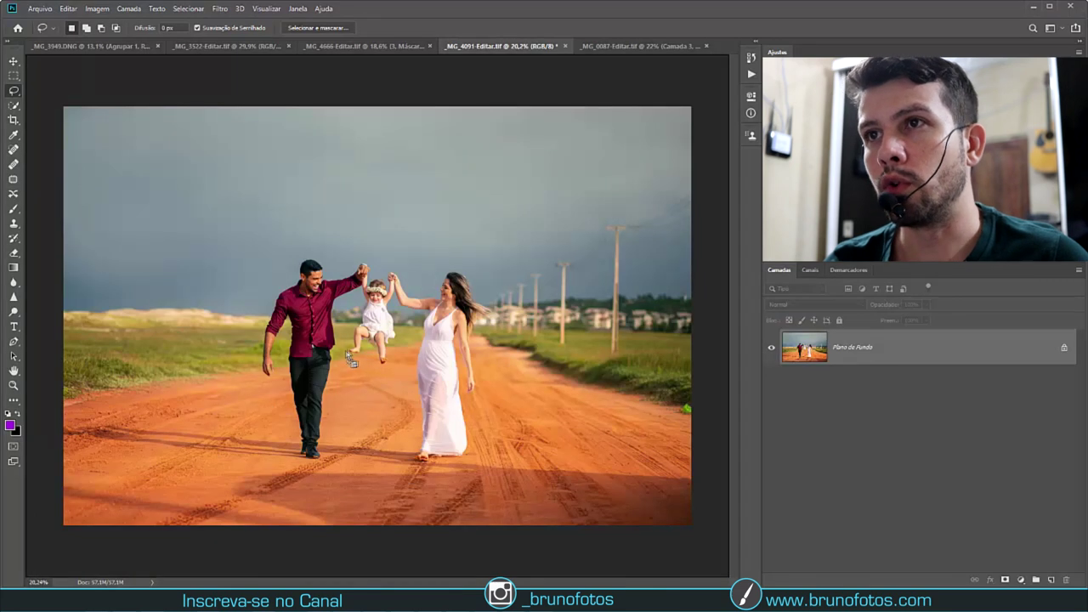
mouse_move(405, 351)
mouse_down()
mouse_move(513, 387)
mouse_move(540, 306)
mouse_up()
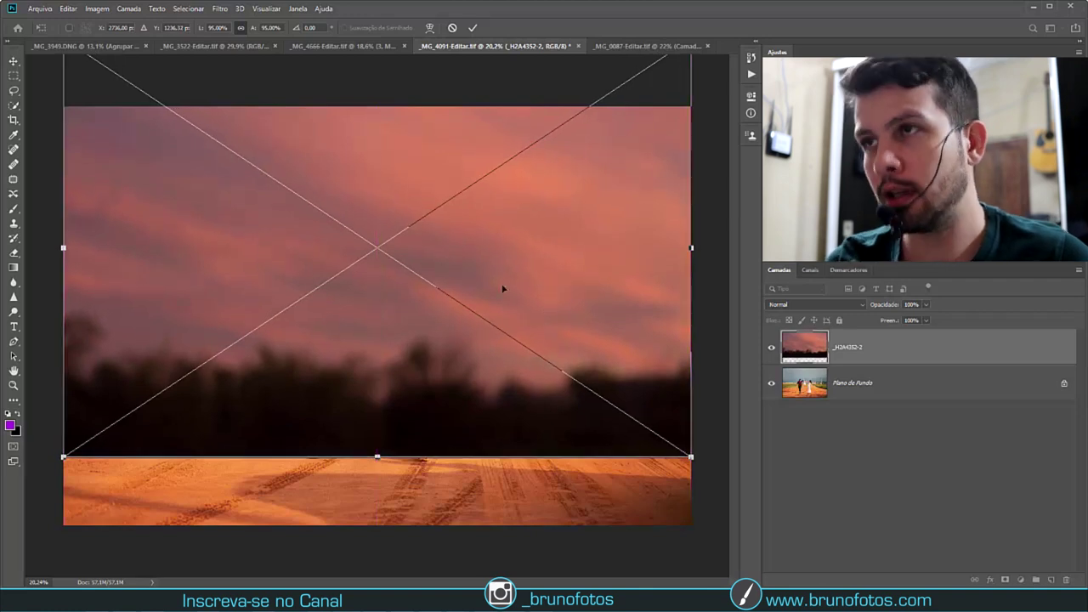
Align the sunset layer at 54% opacity, restore 100%, hide it, and target Plano de Fundo
key(Return)
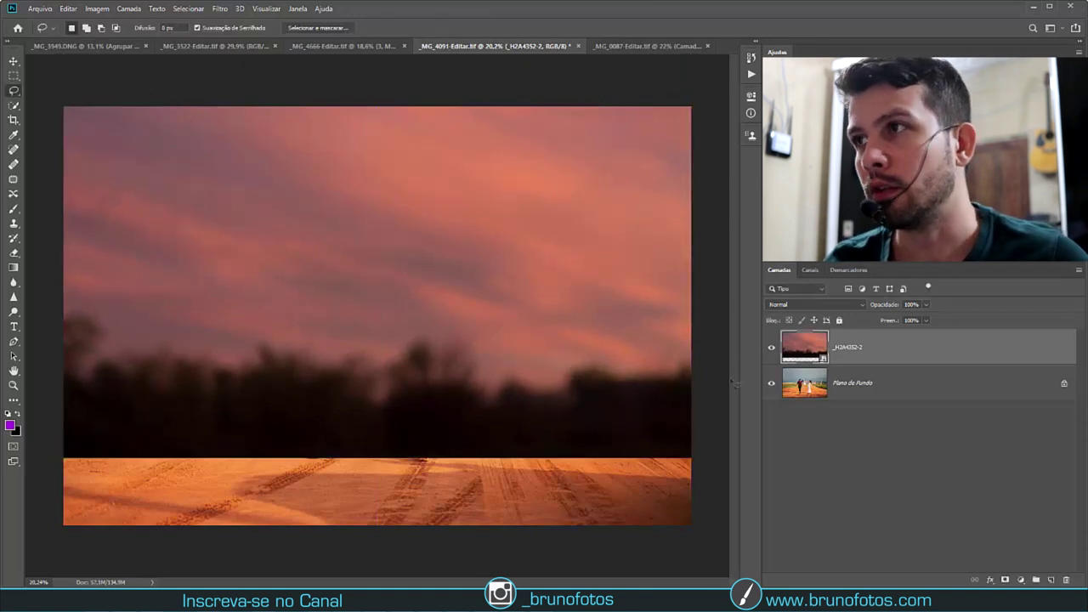
key(5)
key(4)
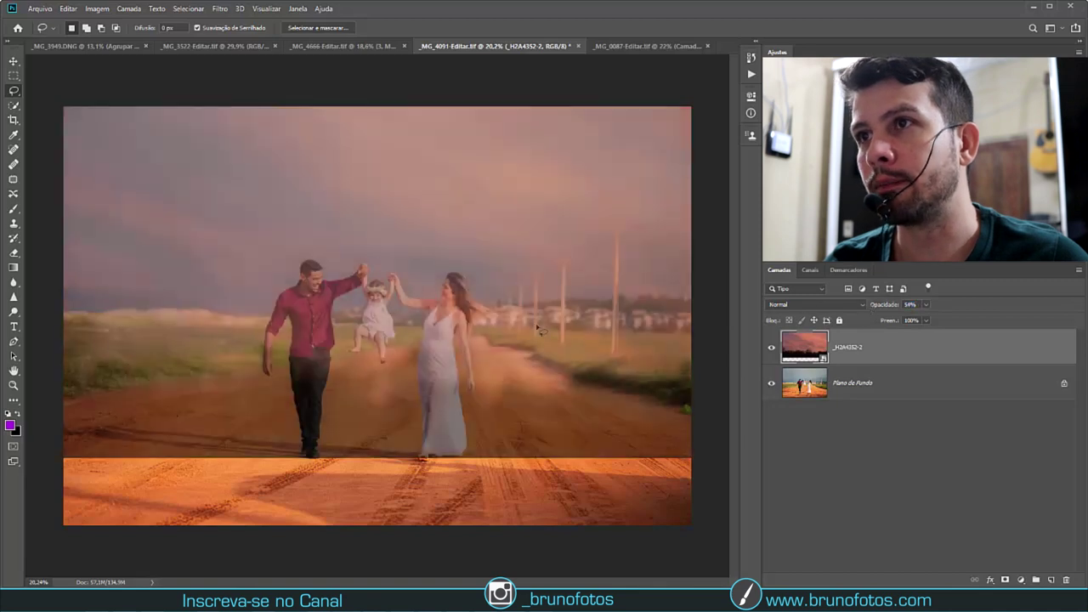
key(v)
drag(470, 359, 473, 331)
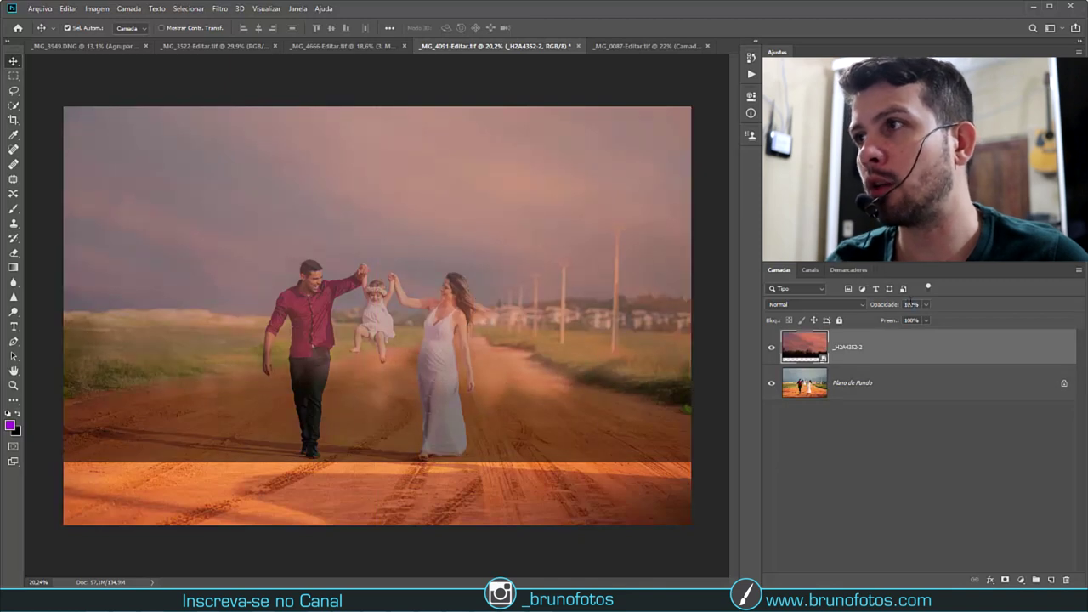
key(0)
click(770, 347)
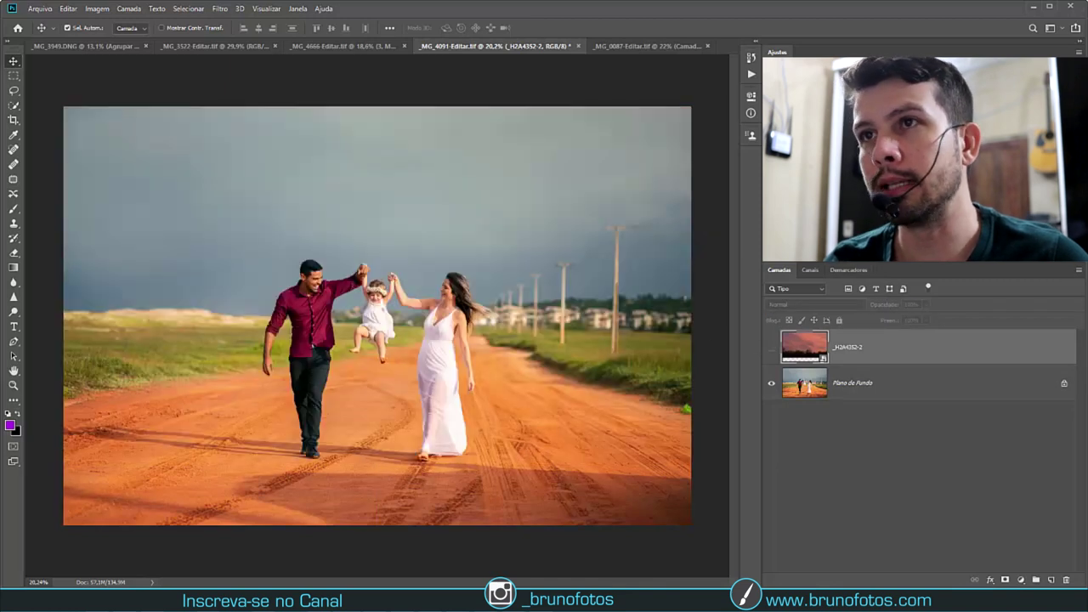
key(alt+bracketleft)
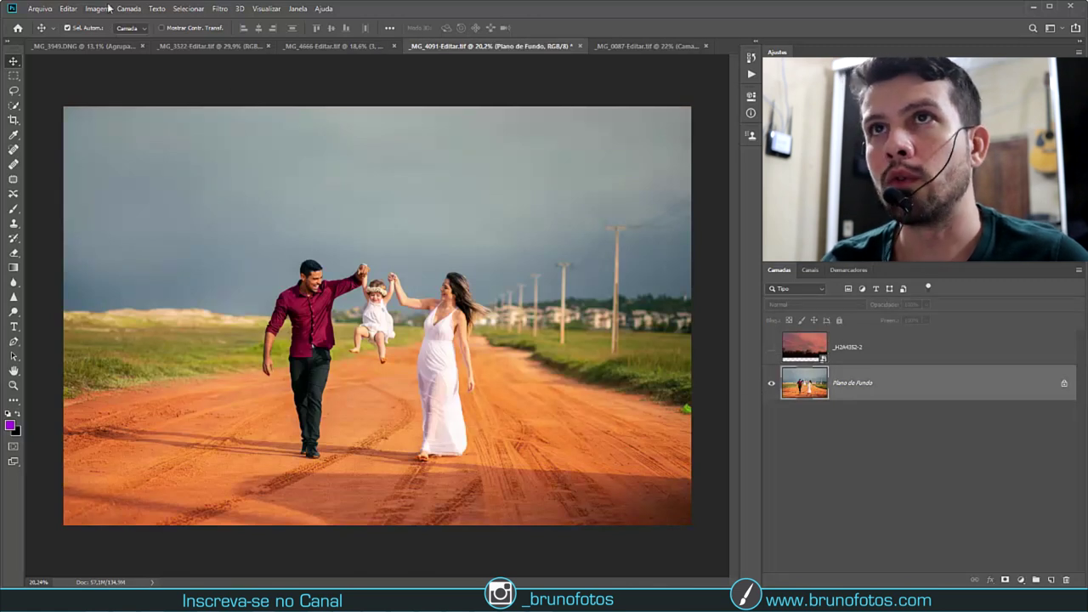
Build an Intervalo de Cores selection of the grey sky, excluding grass, with fuzziness 8
click(188, 8)
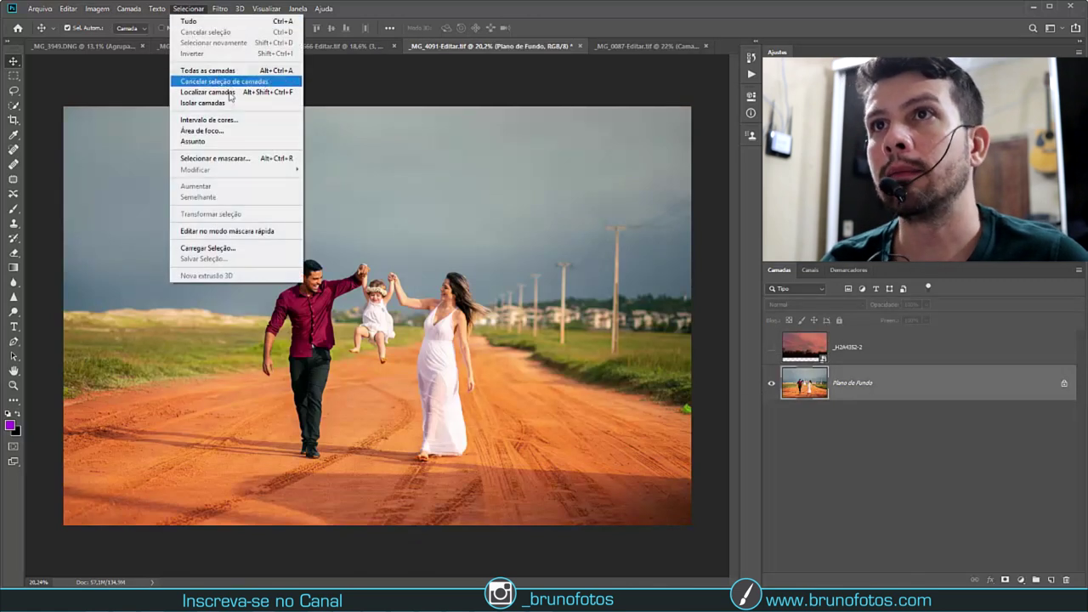
click(230, 119)
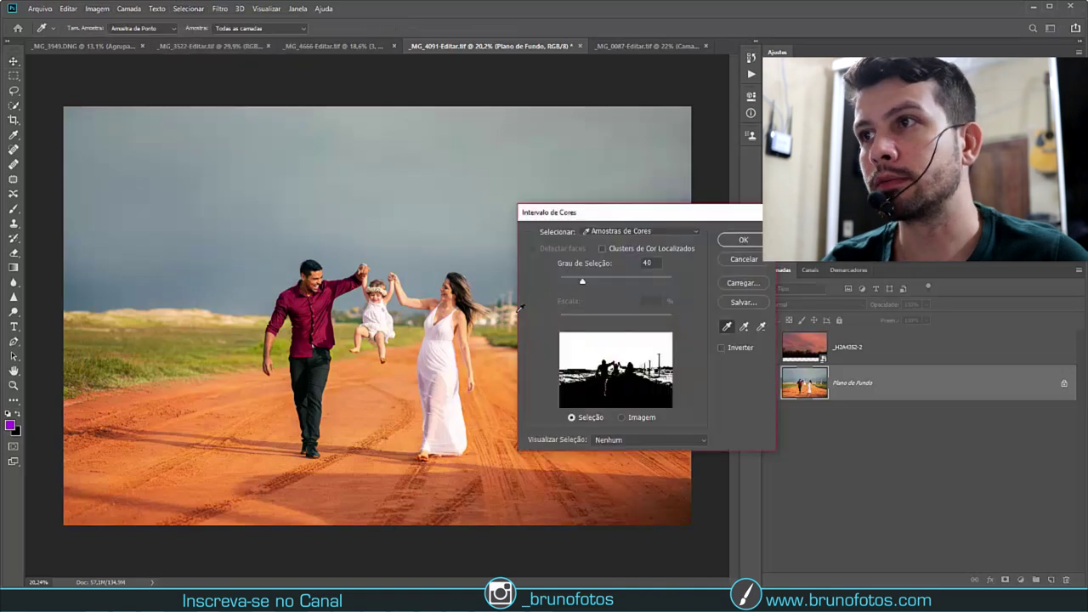
click(517, 311)
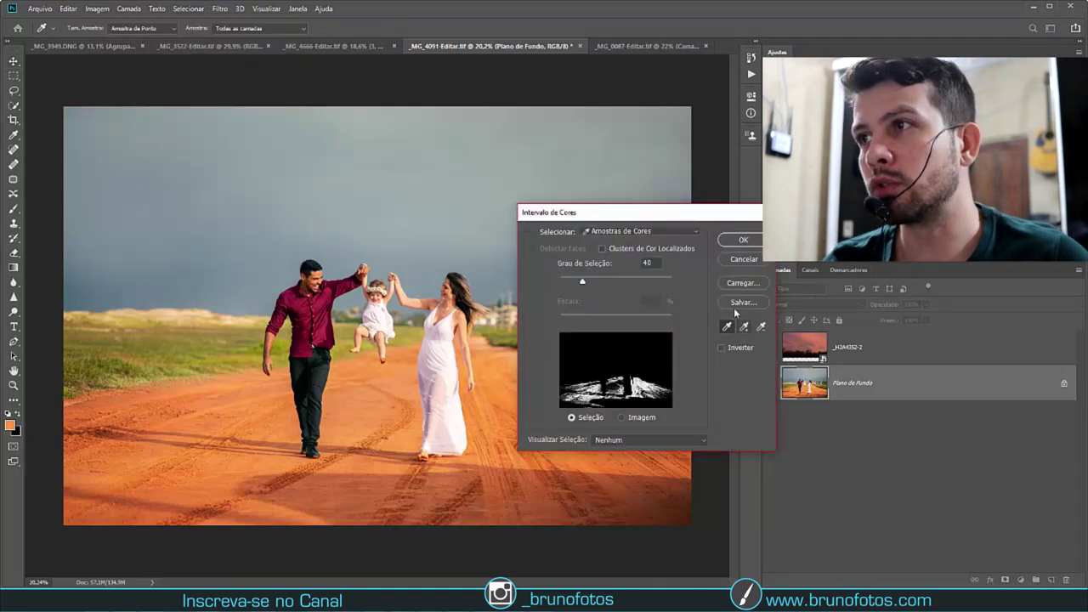
click(74, 111)
drag(595, 212, 558, 262)
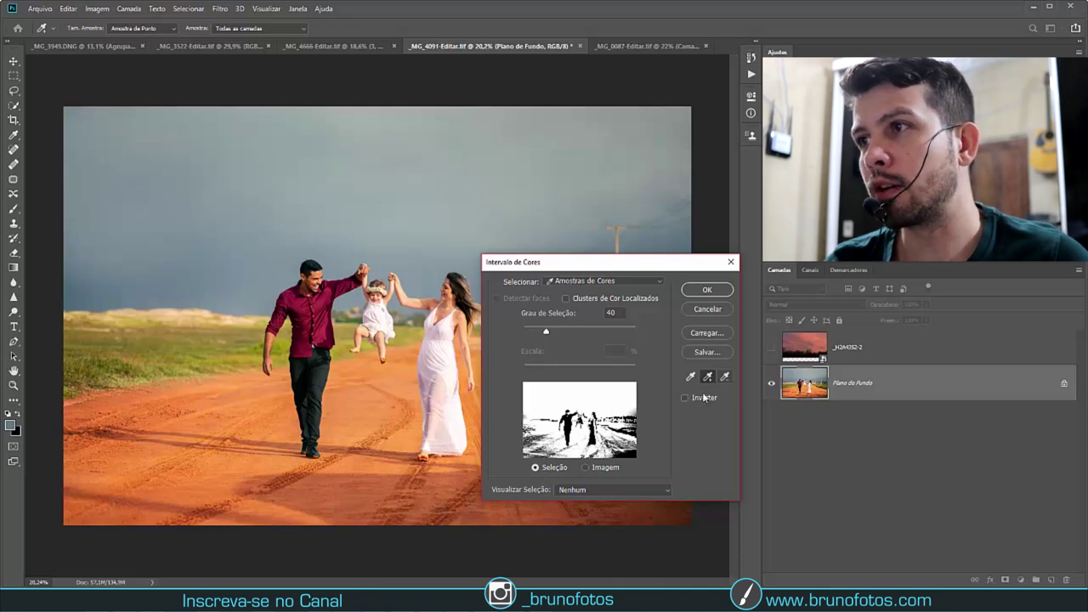
click(363, 436)
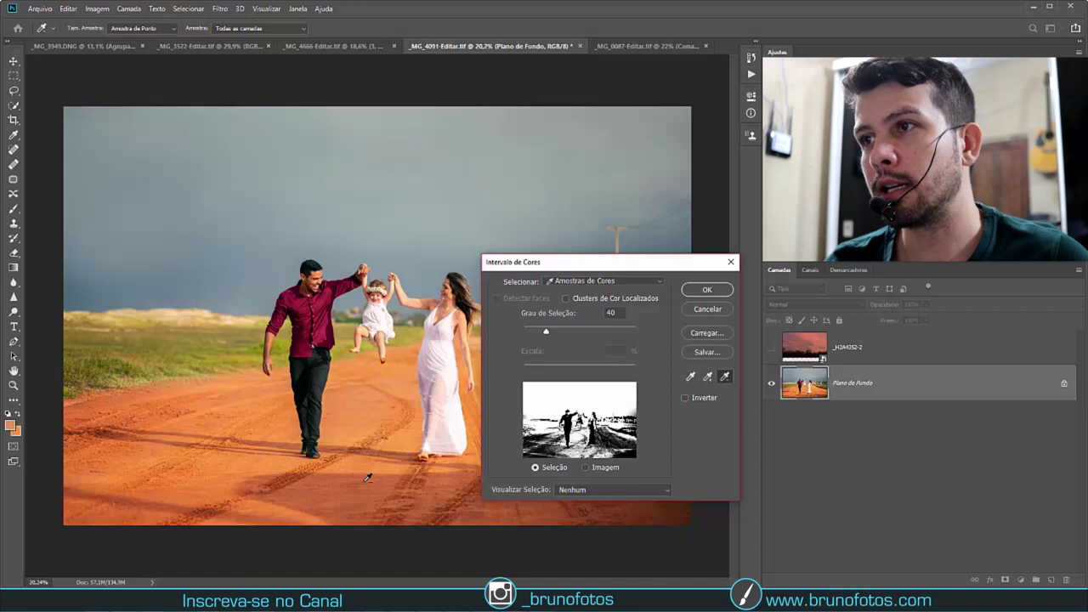
click(366, 480)
click(142, 353)
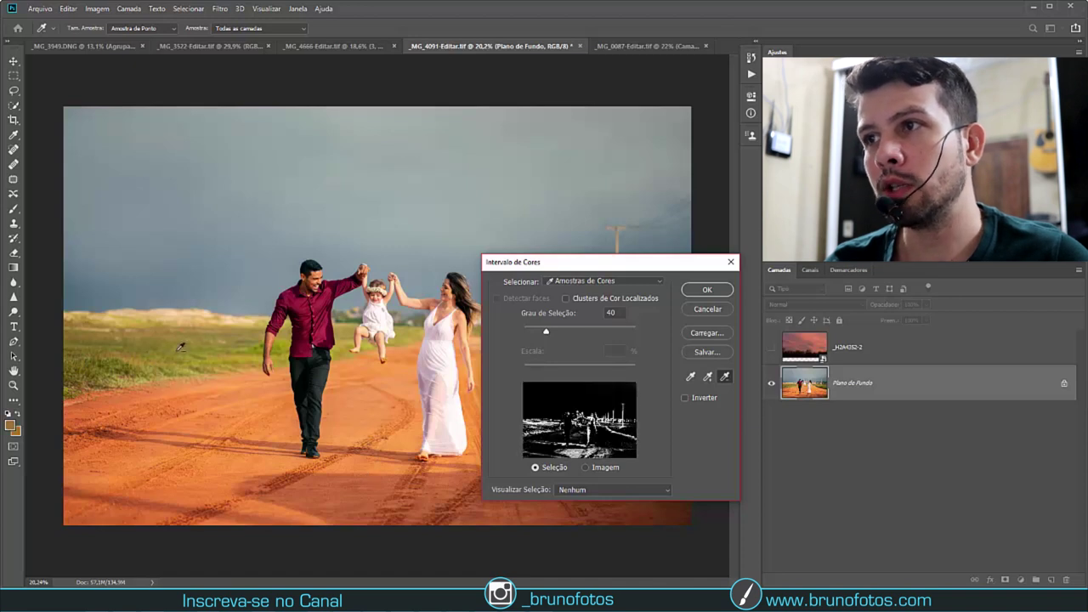
click(545, 330)
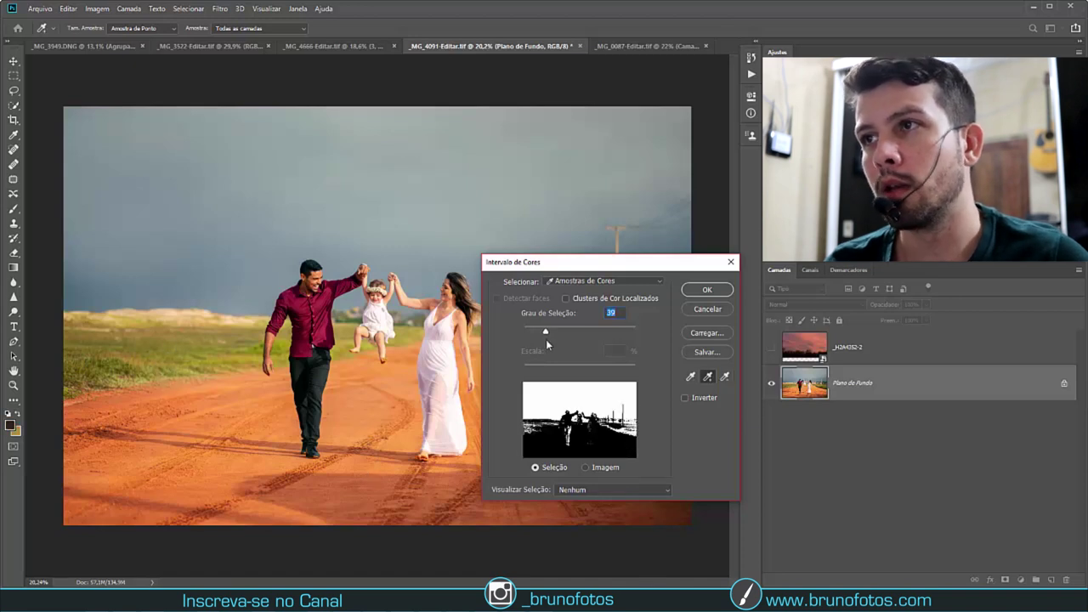
drag(545, 331, 528, 332)
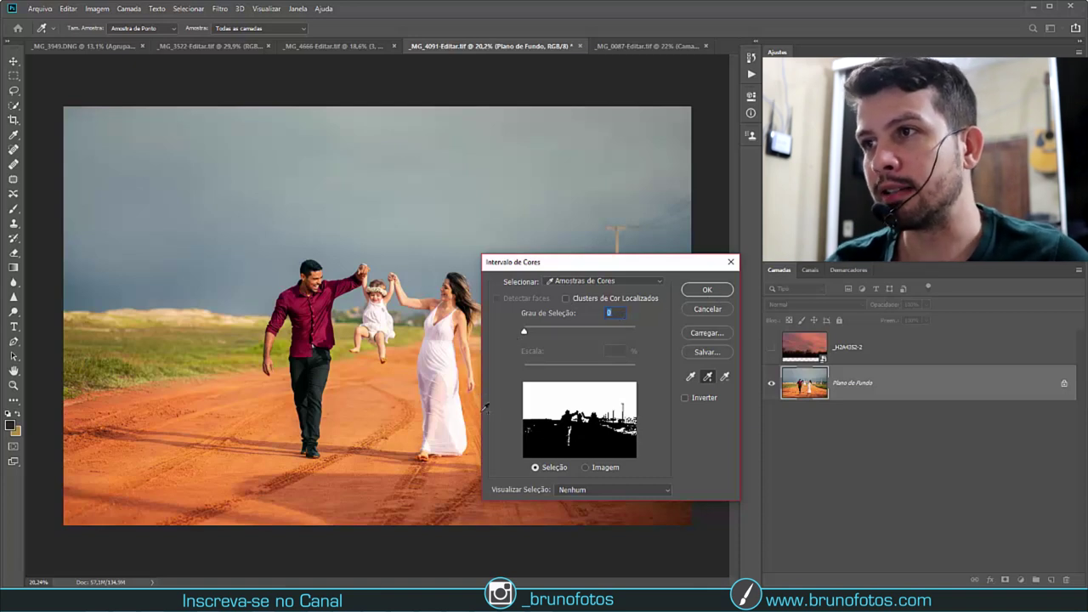
Apply the colour-range sky selection and check it across the whole photo
click(707, 289)
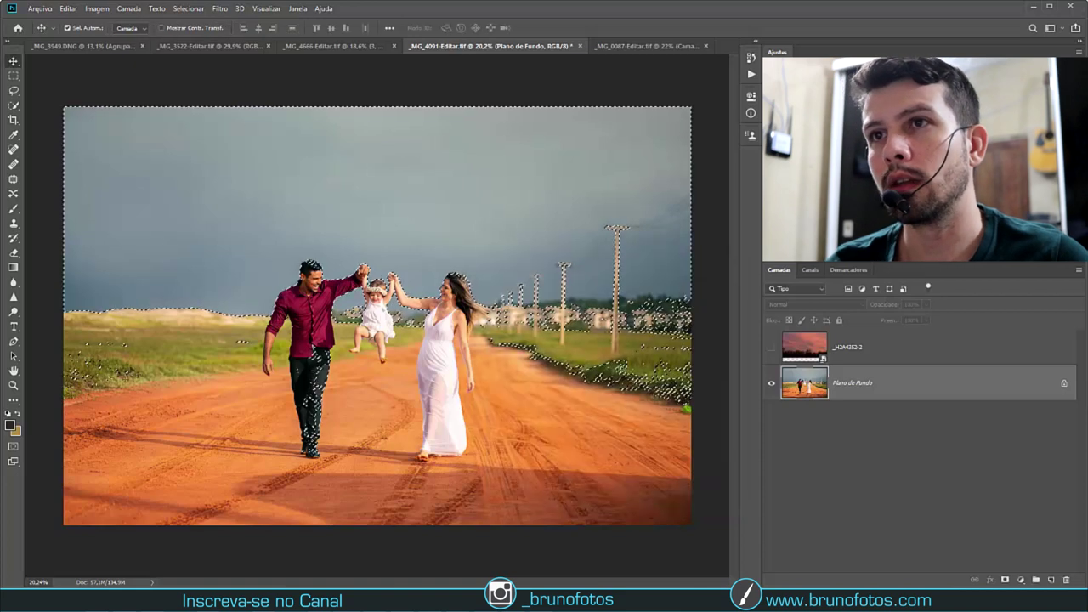
drag(194, 355, 255, 355)
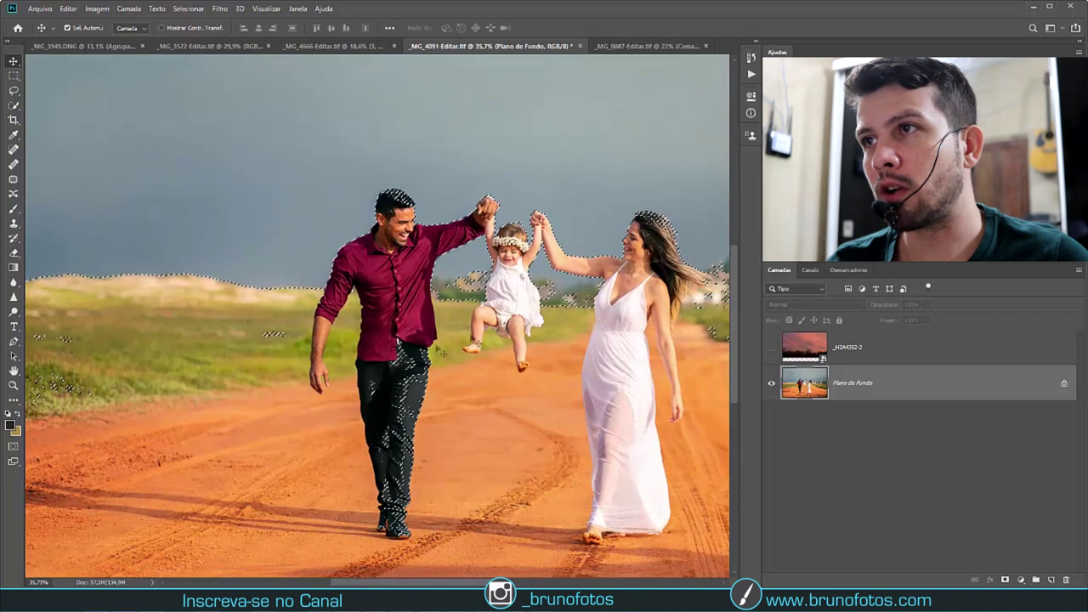
mouse_move(508, 288)
mouse_down()
mouse_move(346, 374)
mouse_move(408, 353)
mouse_up()
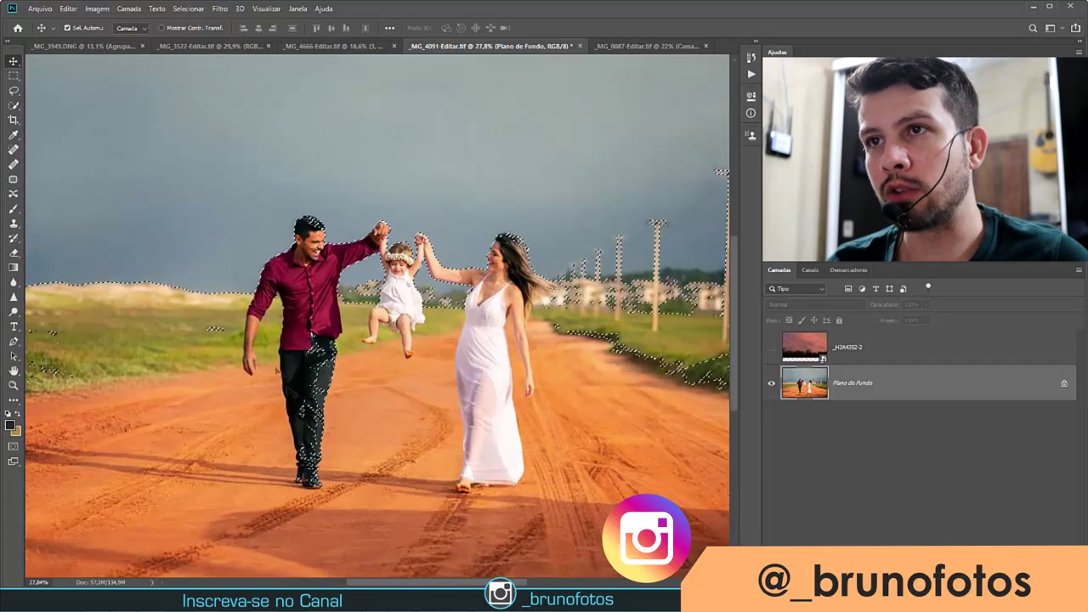
Lasso the man, woman and stray grass out of the sky selection, then pick the sunset layer
key(l)
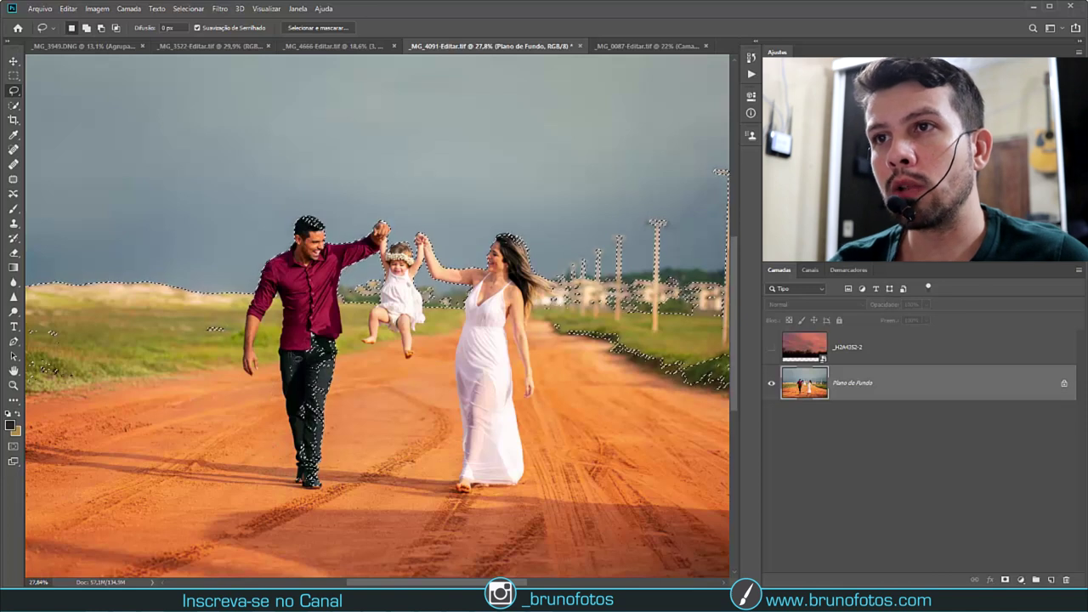
mouse_move(280, 357)
mouse_down()
mouse_move(357, 371)
mouse_move(355, 361)
mouse_up()
drag(197, 325, 197, 335)
drag(146, 329, 252, 337)
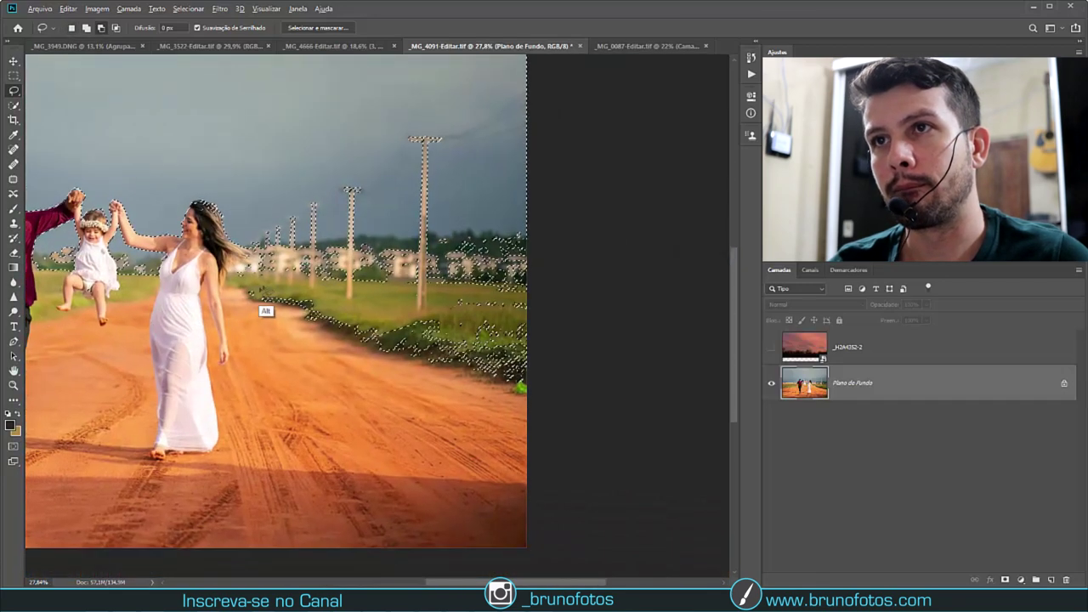
mouse_move(247, 282)
mouse_down()
mouse_move(289, 346)
mouse_move(405, 321)
mouse_up()
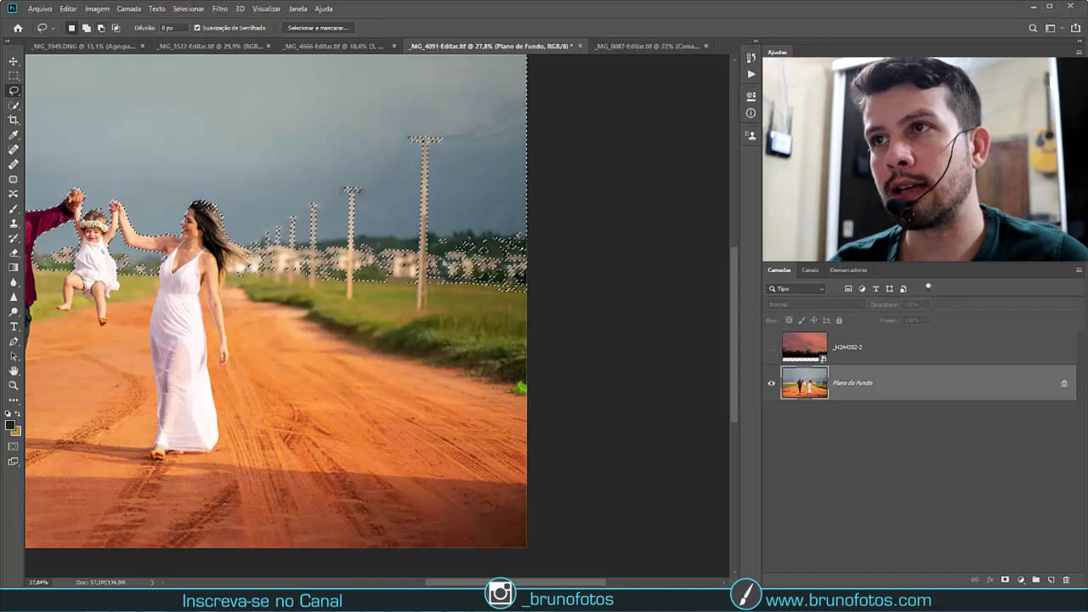
key(ctrl+0)
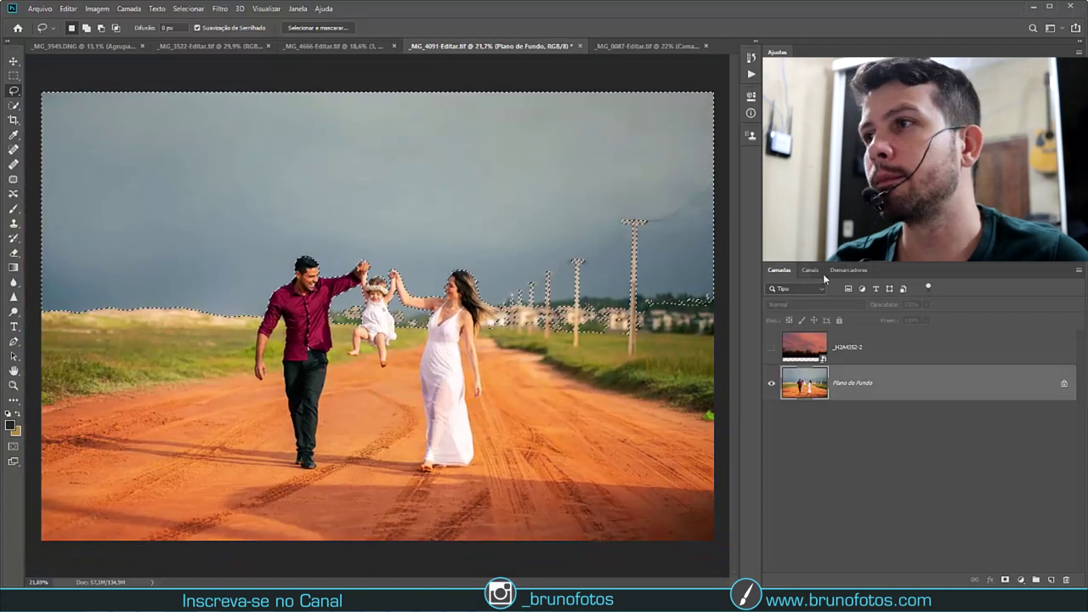
click(803, 347)
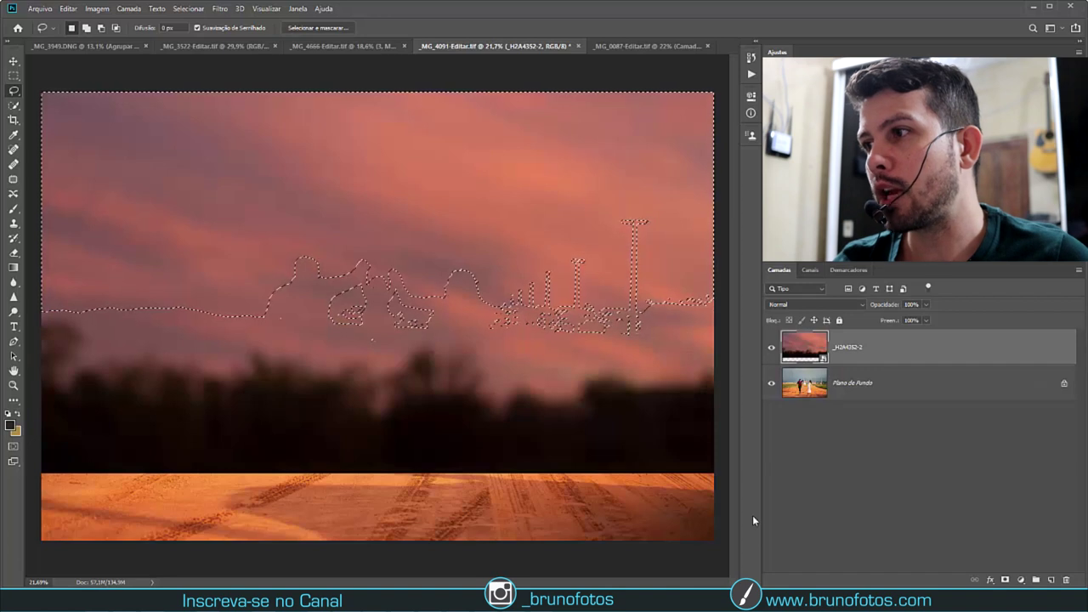
Mask _H2A4352-2 to the sky selection and zoom around to inspect the mask edges
click(1005, 580)
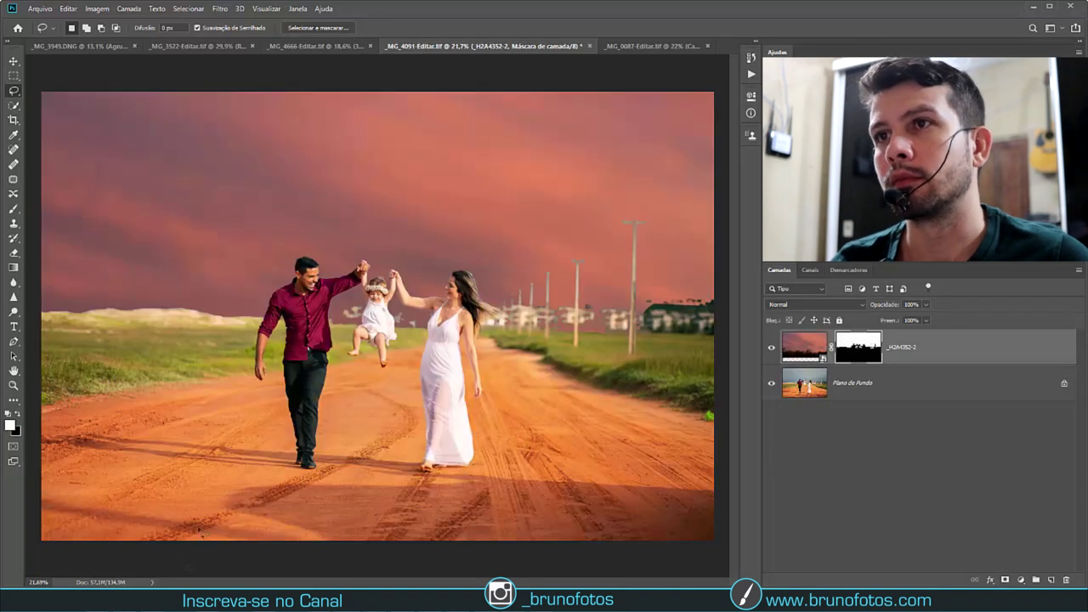
scroll(223, 304, down, 2)
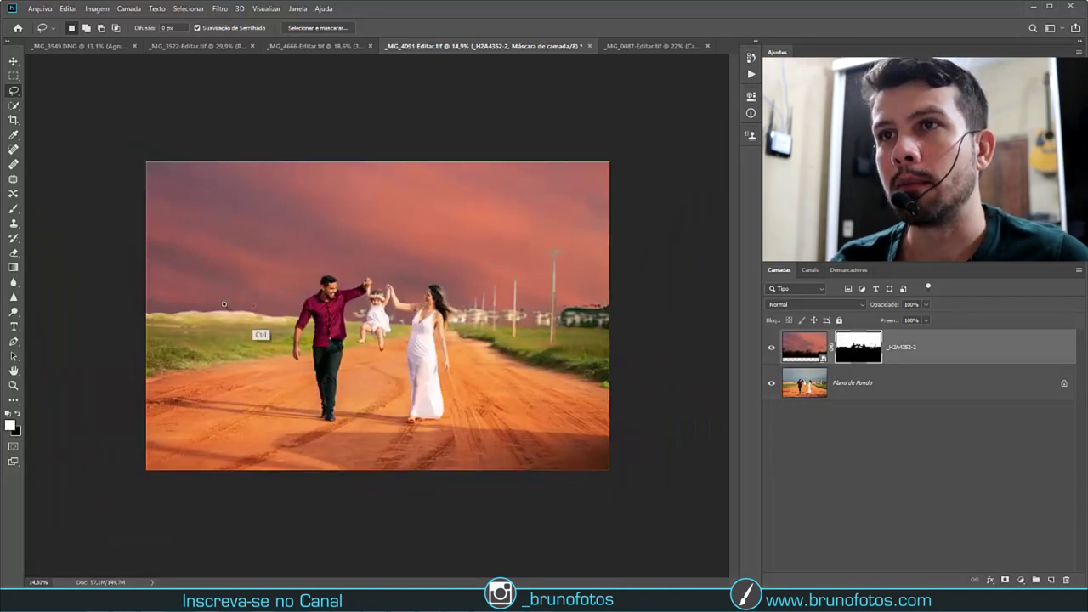
scroll(224, 304, up, 2)
scroll(230, 306, up, 2)
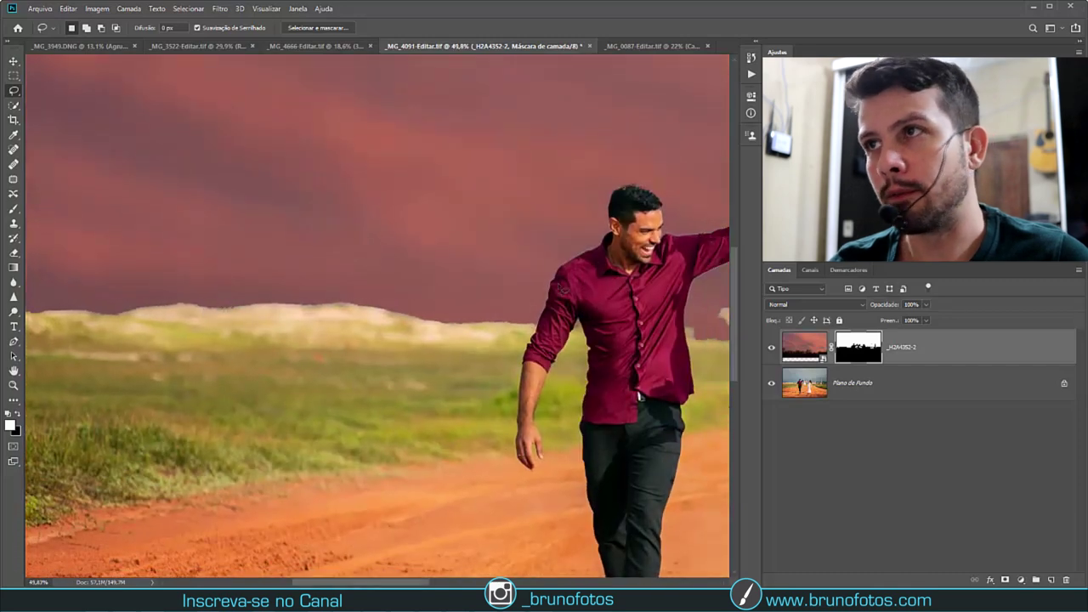
scroll(587, 314, down, 3)
scroll(623, 289, up, 2)
scroll(623, 289, up, 3)
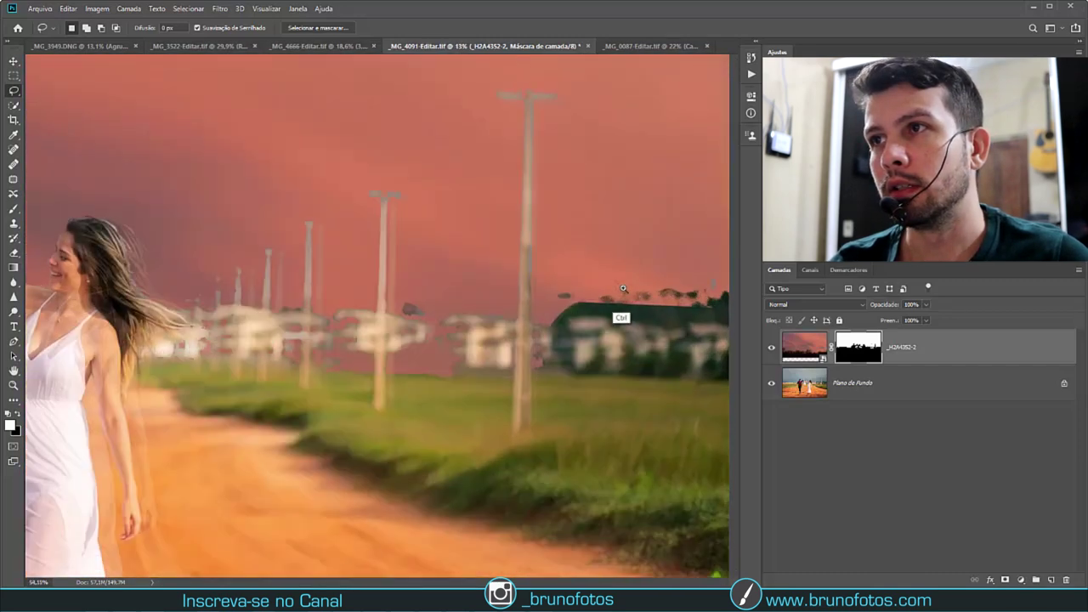
scroll(622, 289, up, 1)
scroll(465, 292, down, 3)
scroll(466, 292, down, 2)
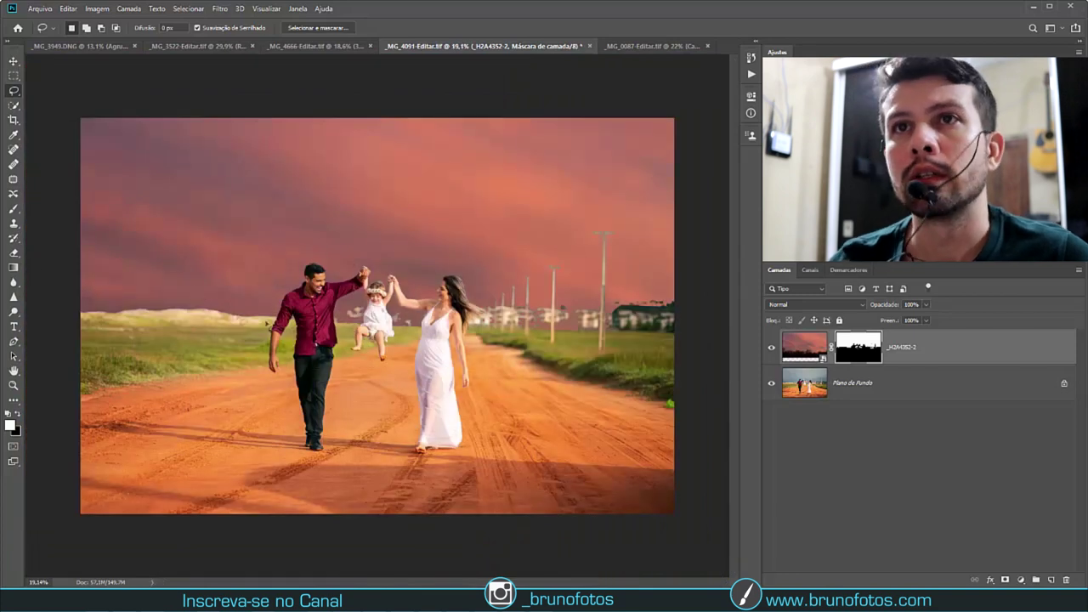
Fade the sunset mask toward the horizon with black upward gradients, then duplicate the layer
key(g)
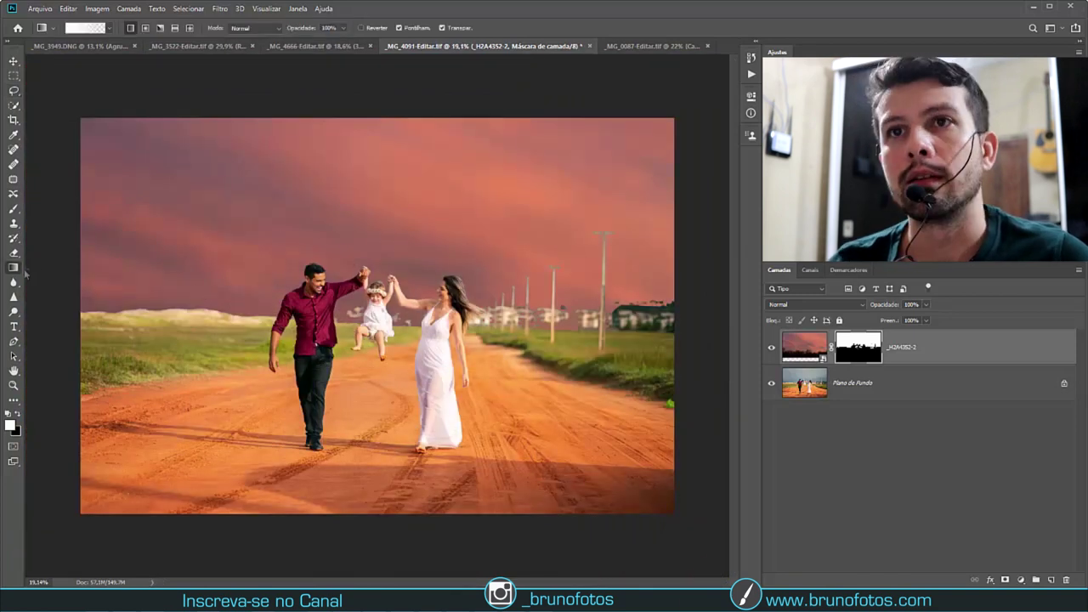
click(18, 414)
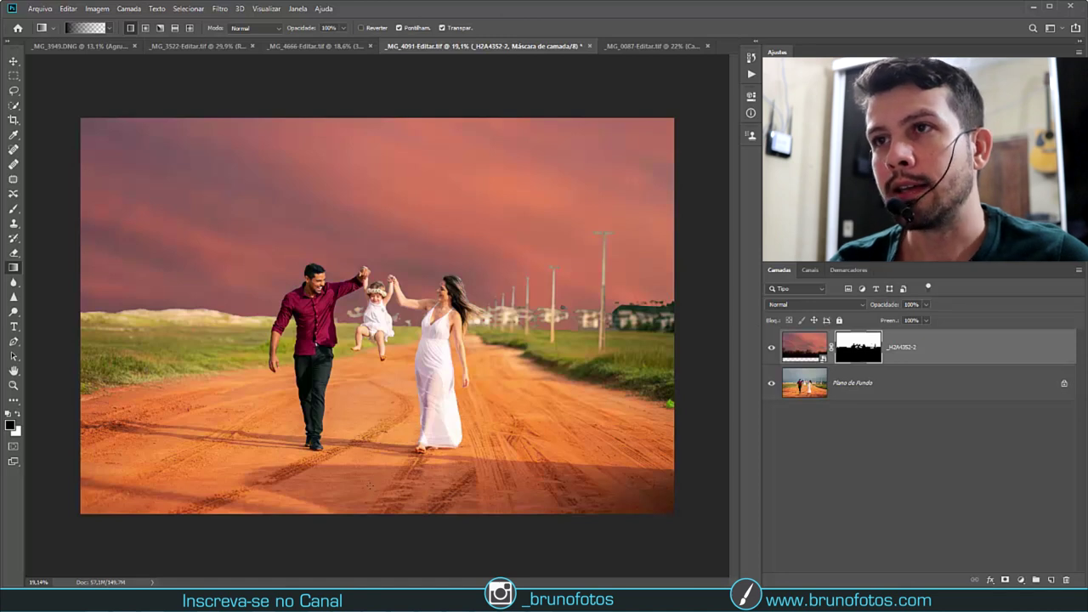
drag(377, 348, 374, 227)
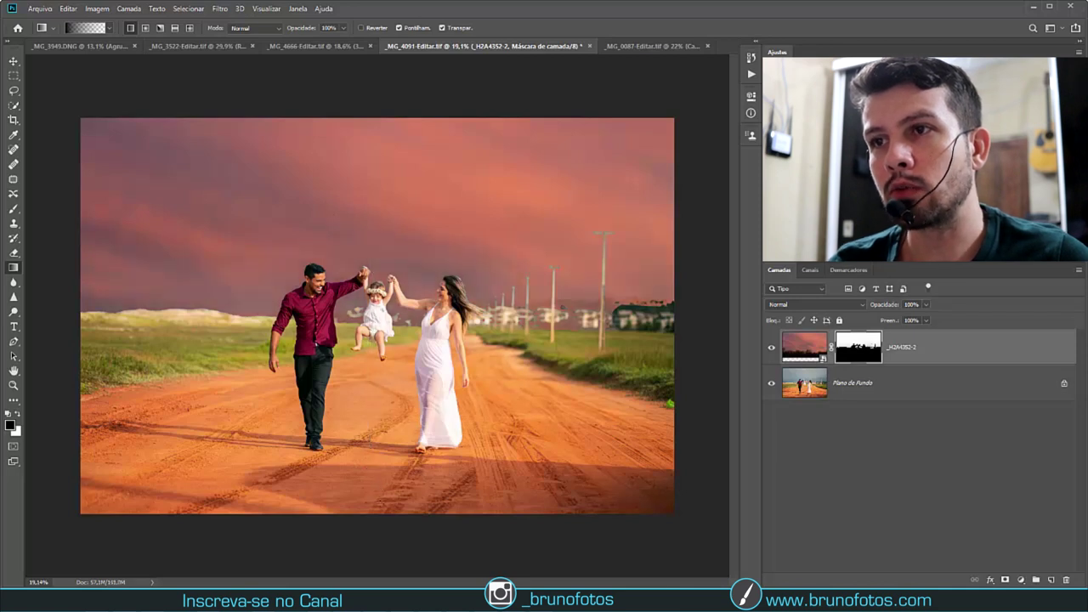
drag(383, 357, 377, 216)
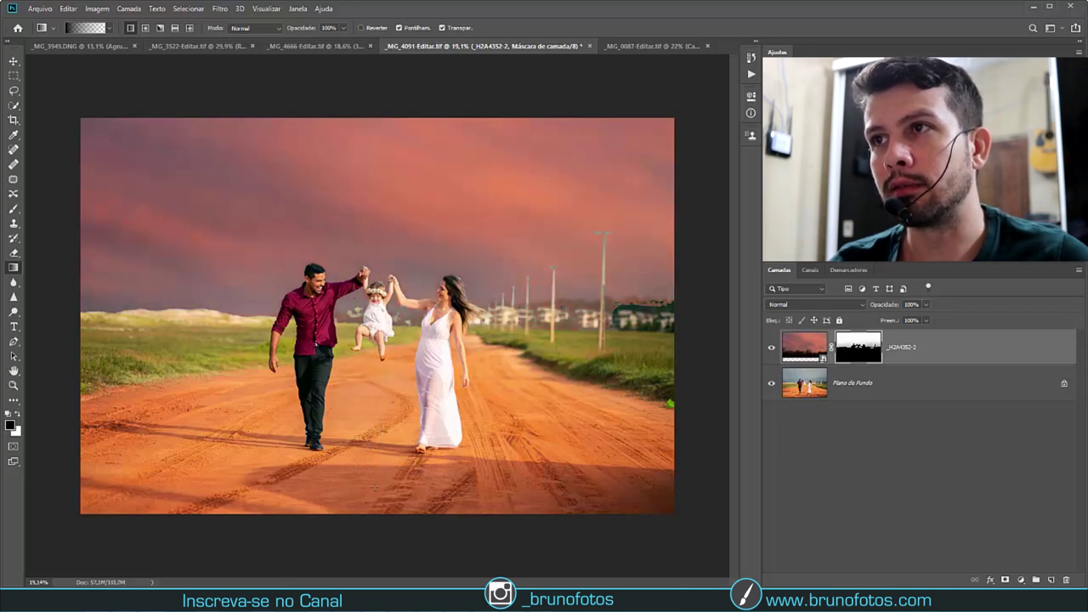
drag(177, 506, 183, 160)
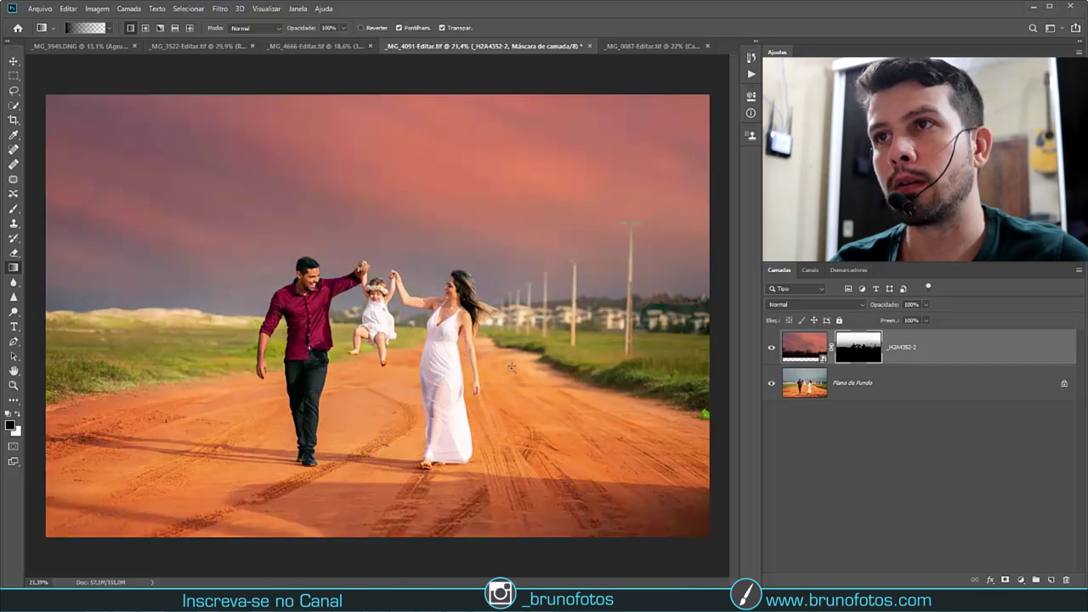
scroll(476, 403, down, 1)
scroll(408, 316, up, 3)
scroll(408, 316, down, 3)
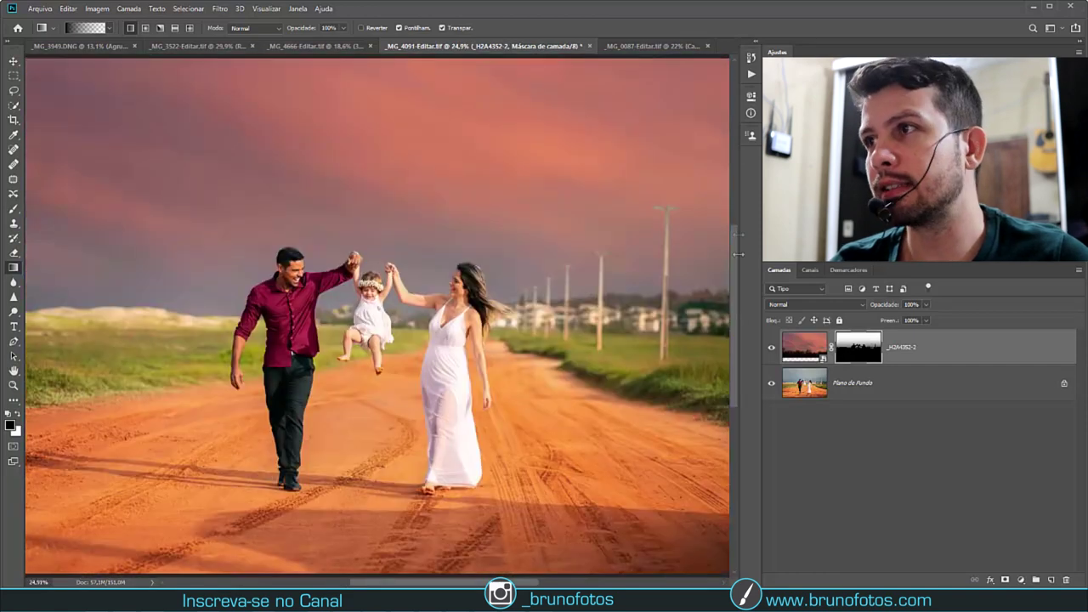
scroll(436, 374, down, 2)
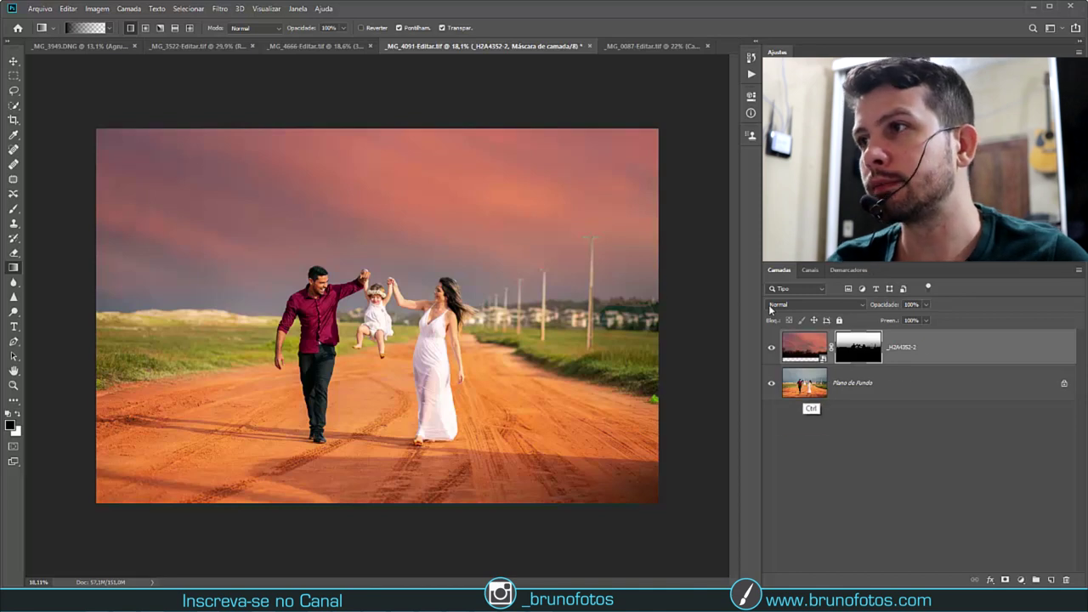
key(ctrl+j)
Set the sunset copy's blend mode to Escurecer and compare it against the original photo
click(798, 305)
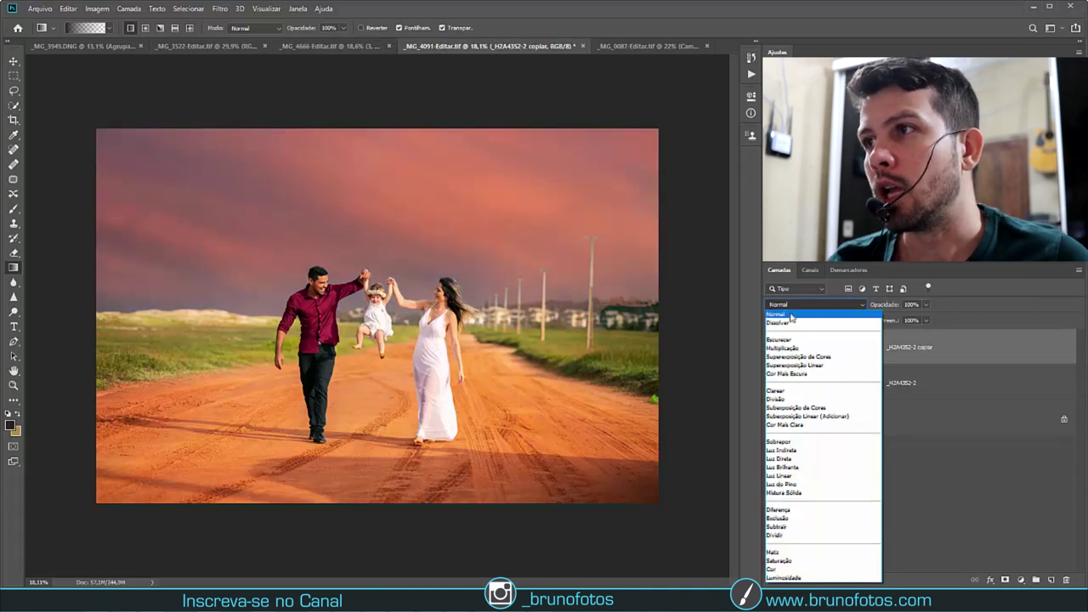
click(780, 339)
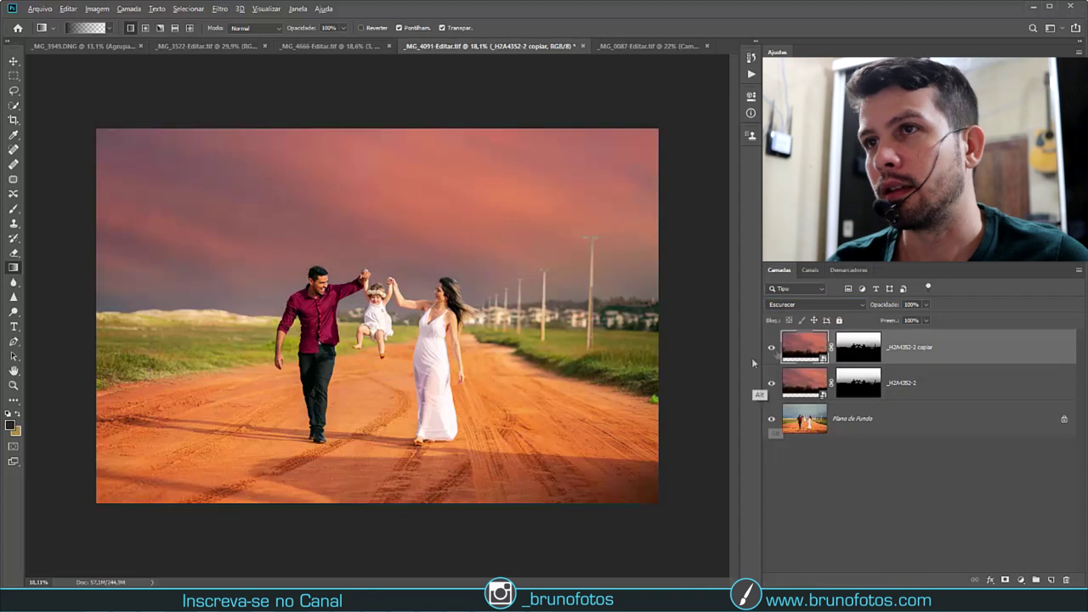
alt+click(772, 420)
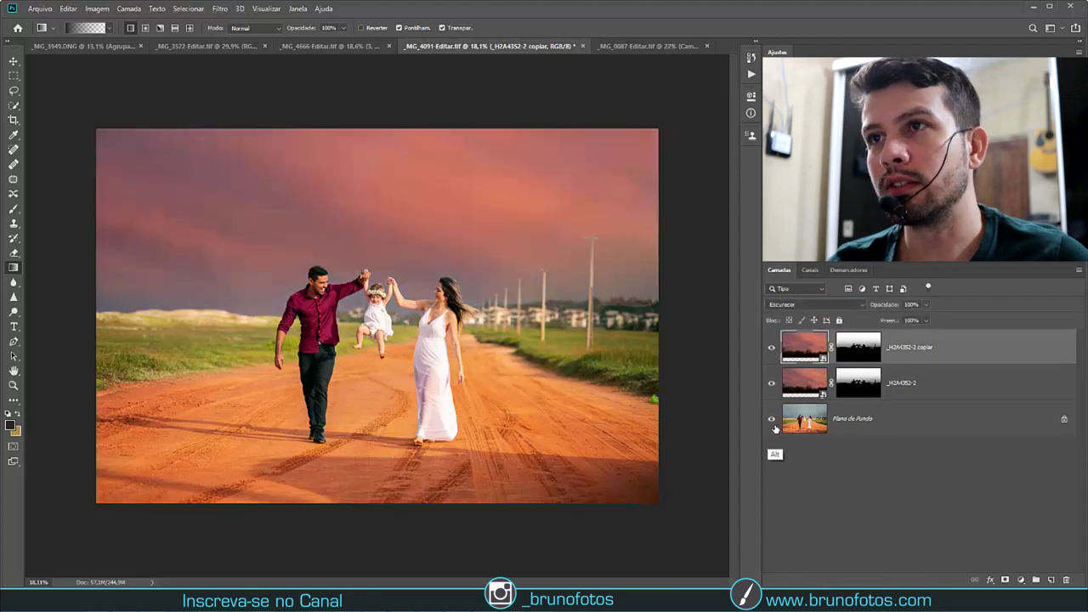
alt+click(773, 421)
alt+click(773, 421)
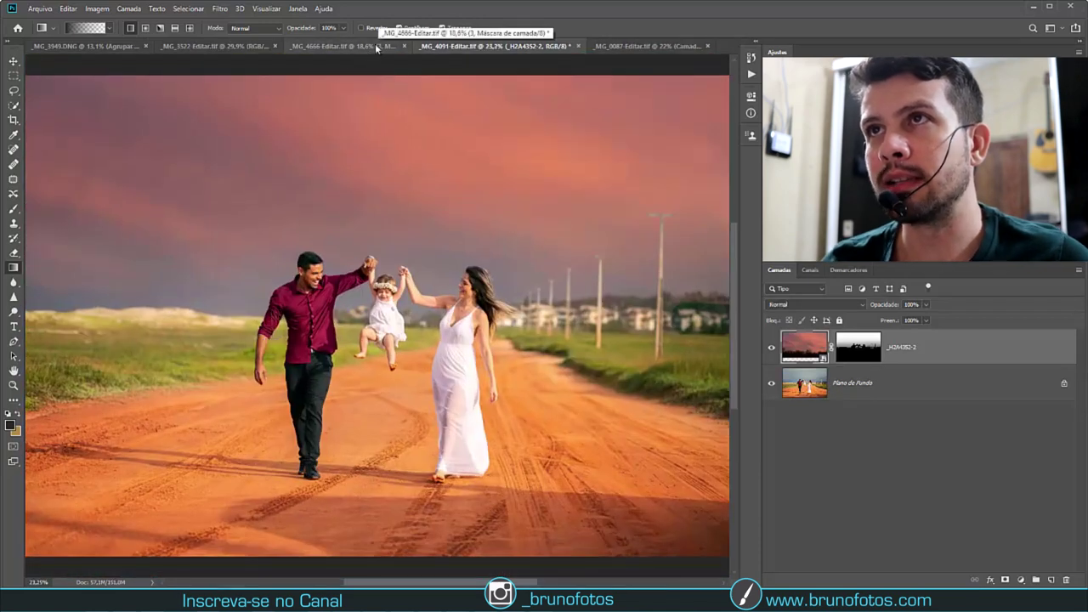
In _MG_4666, compare the replaced sky with the original, then delete the old sky layer
click(372, 44)
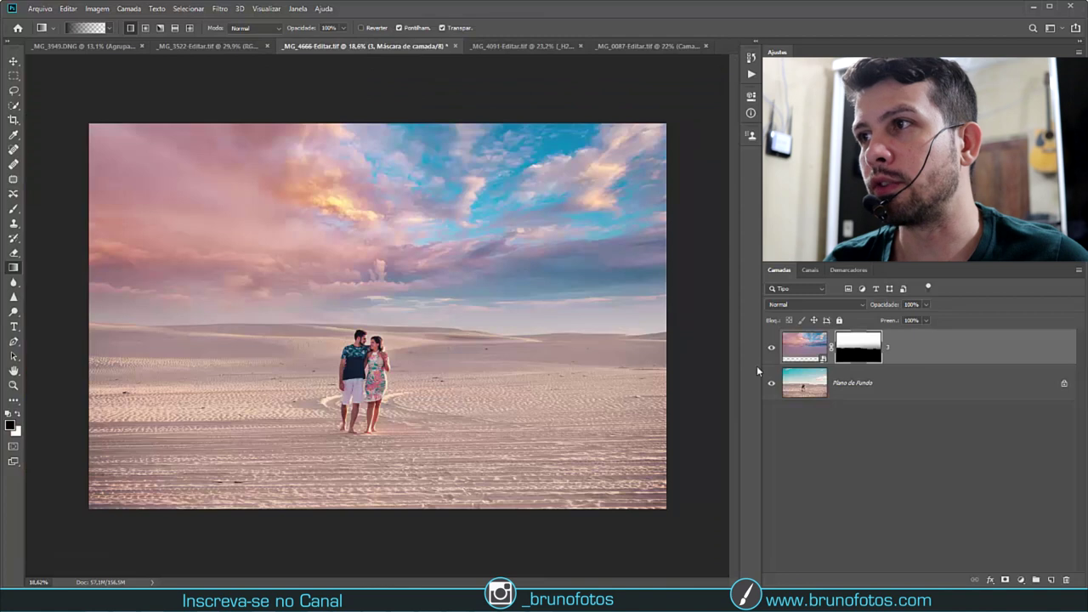
click(772, 347)
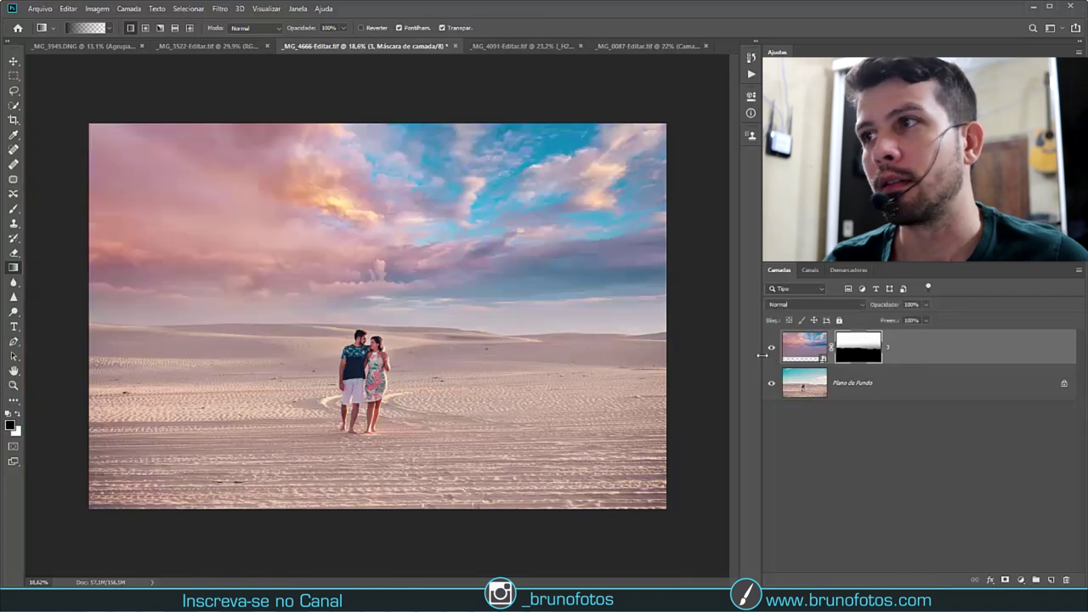
click(772, 348)
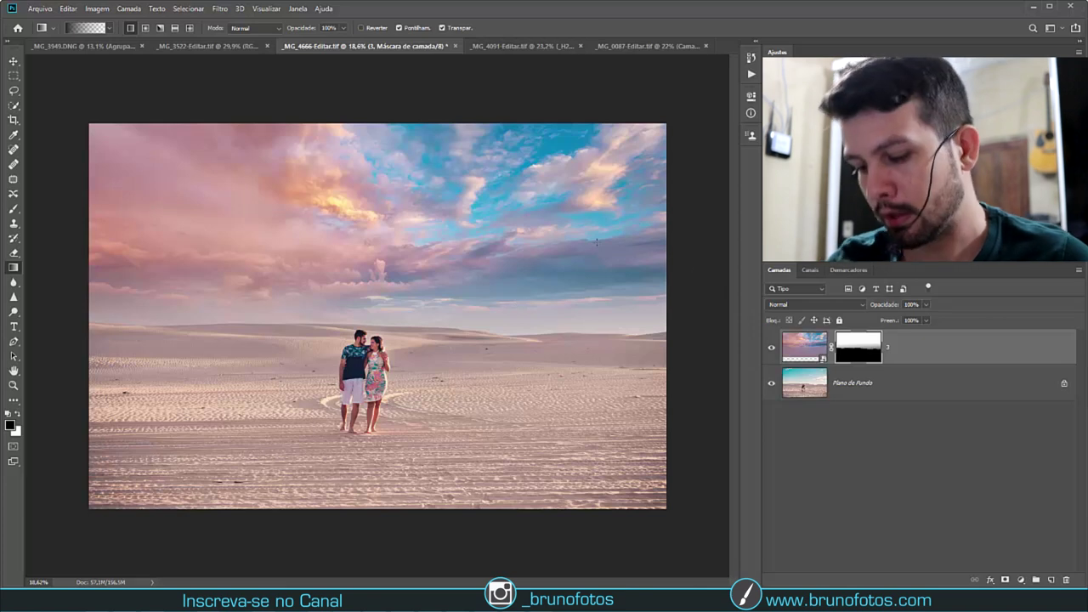
key(Delete)
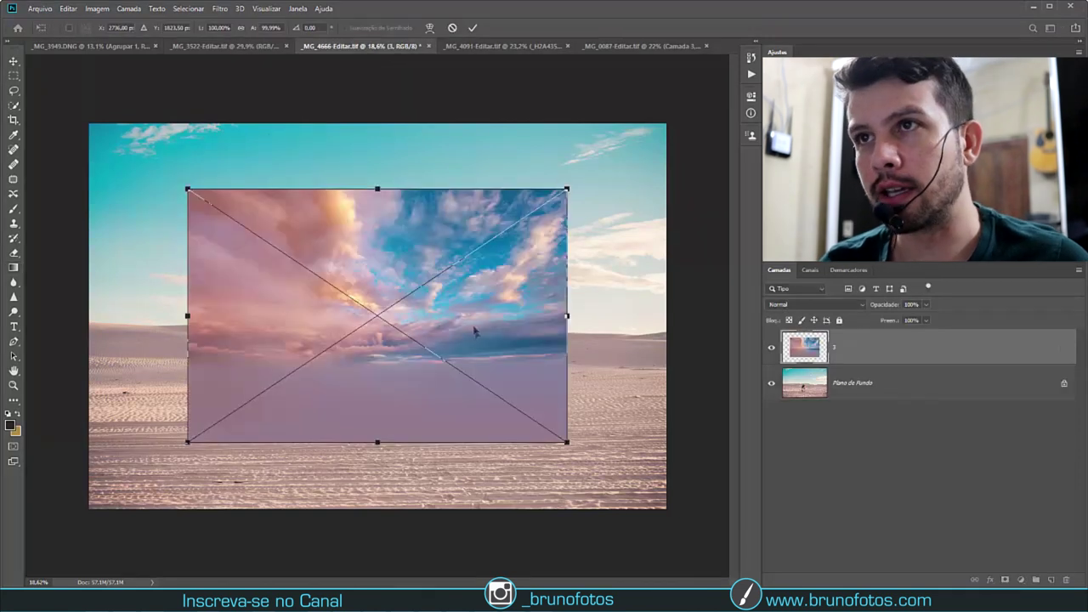
Place the pink-blue cloud image and scale it to cover the sky down to the dunes
drag(476, 331, 376, 249)
mouse_move(478, 359)
mouse_down()
mouse_move(463, 366)
mouse_move(510, 374)
mouse_move(675, 503)
mouse_up()
drag(587, 433, 596, 390)
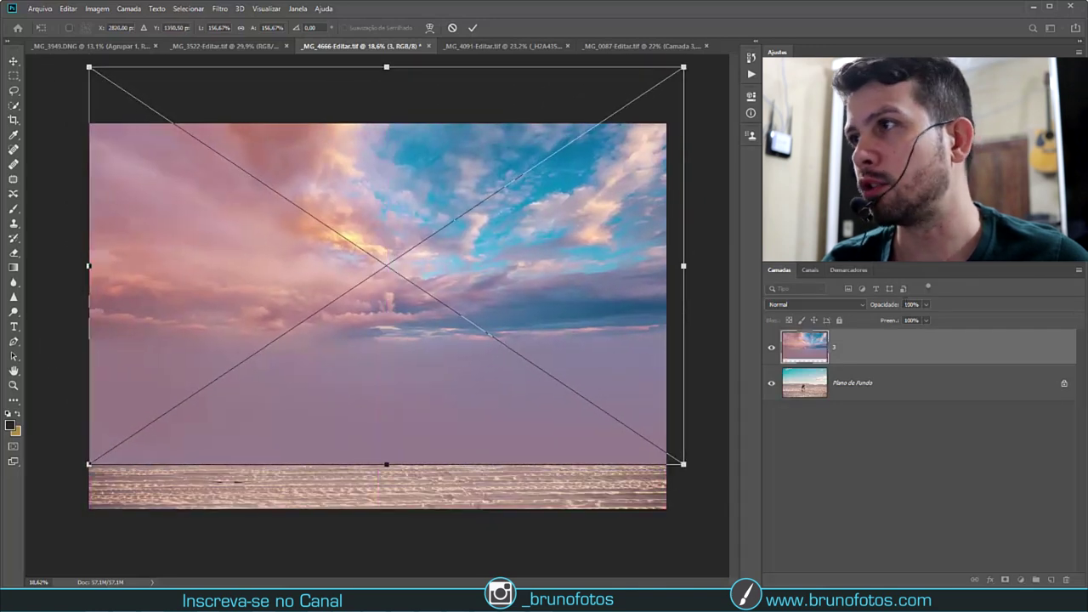
key(5)
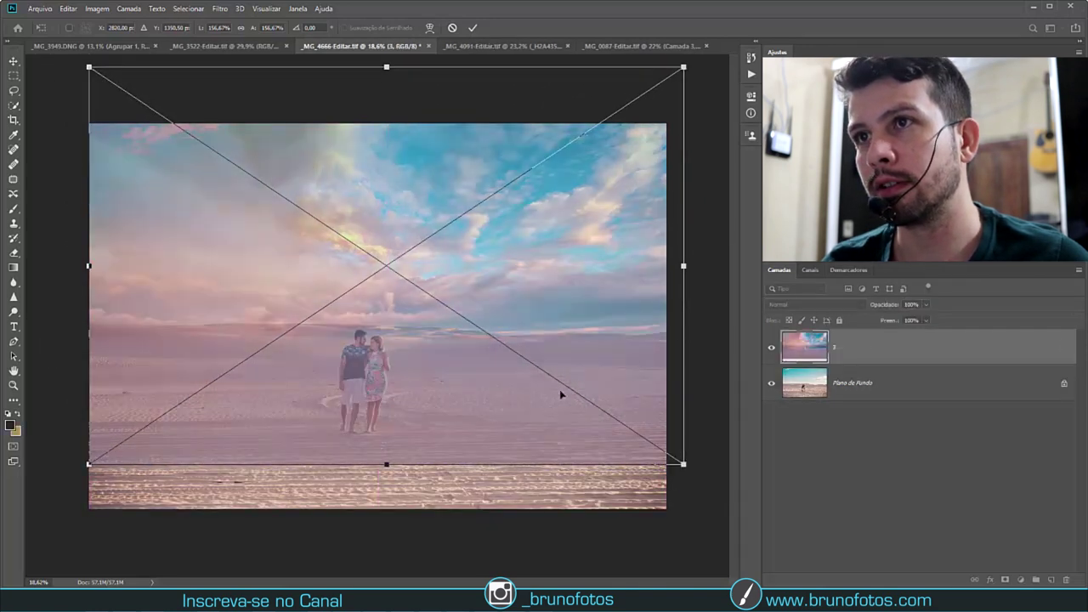
drag(559, 389, 581, 349)
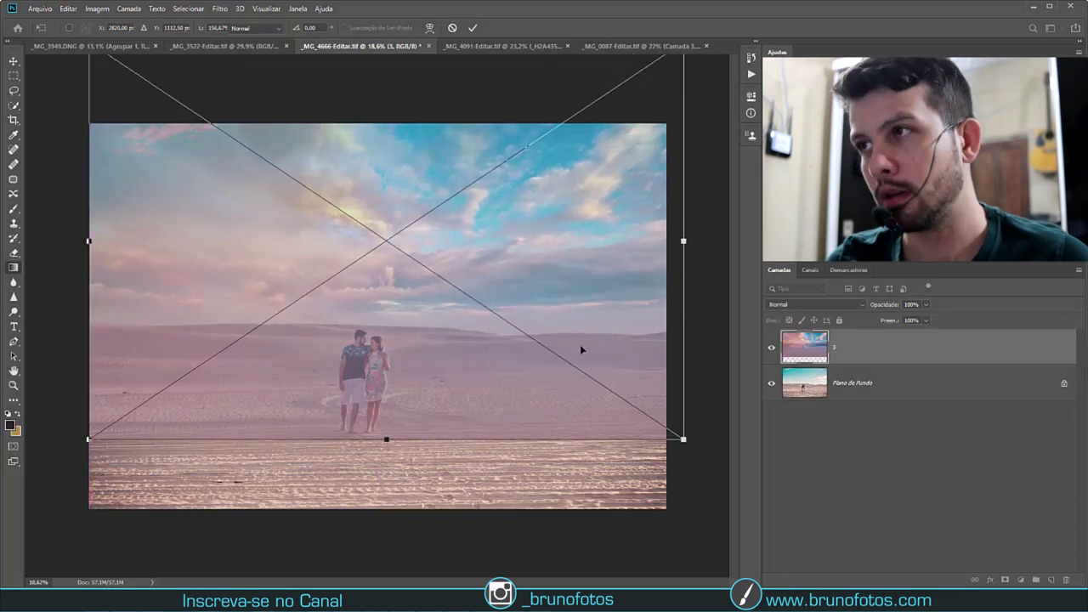
key(Return)
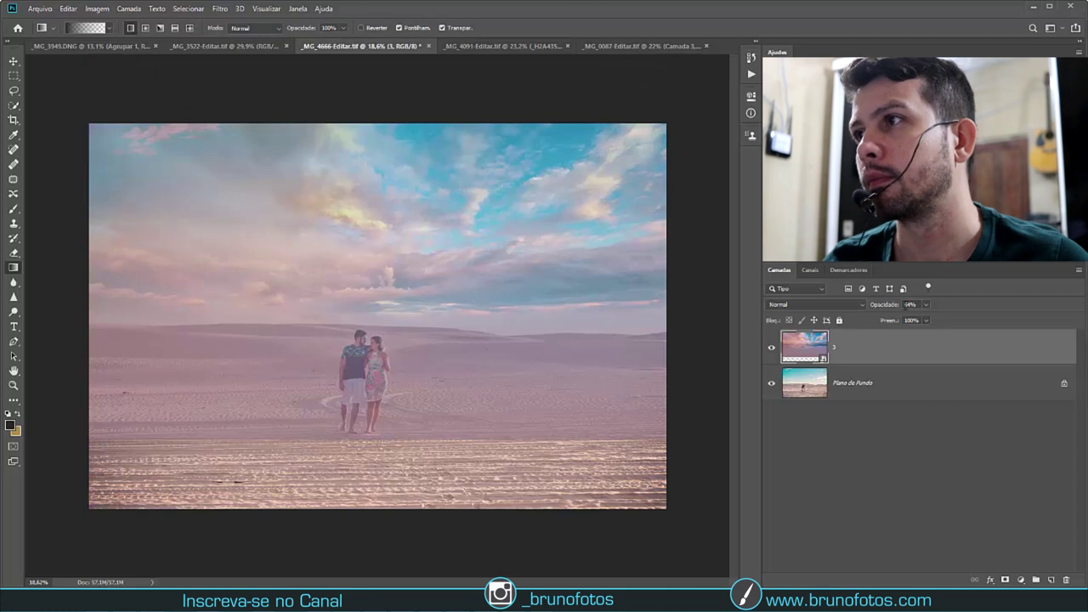
Quick-select the desert sky on Plano de Fundo and mask cloudy layer 3 to it
click(770, 347)
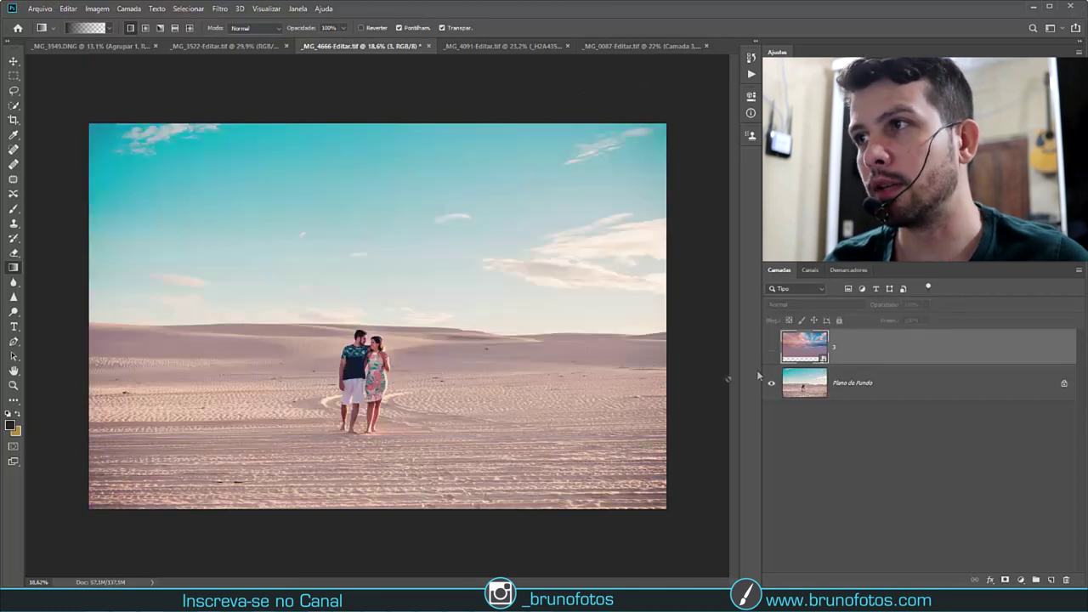
click(791, 381)
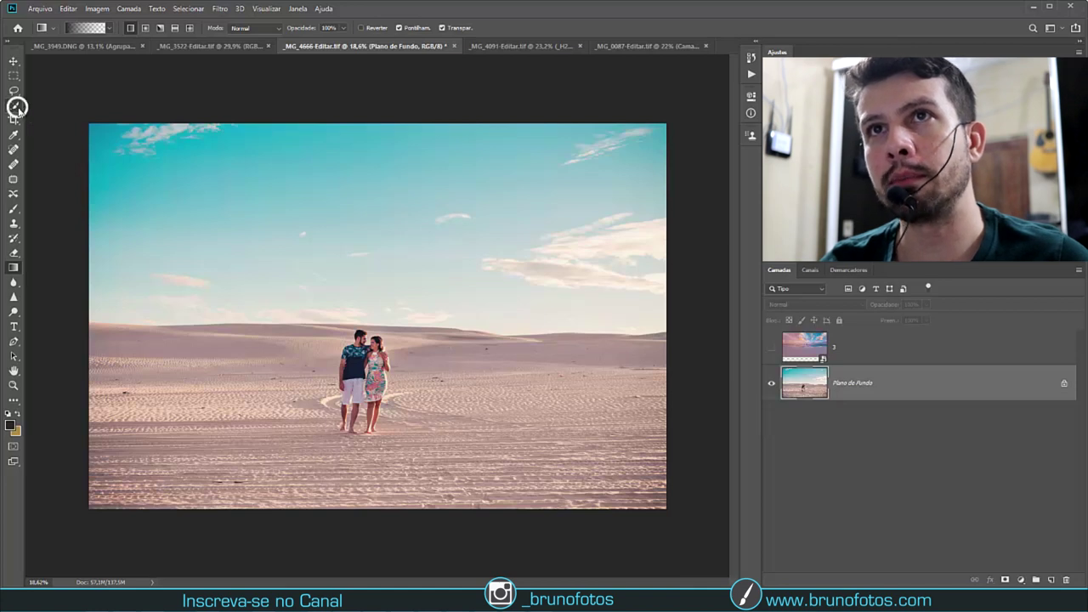
click(13, 105)
click(80, 105)
mouse_move(110, 161)
mouse_down()
mouse_move(119, 246)
mouse_move(355, 224)
mouse_up()
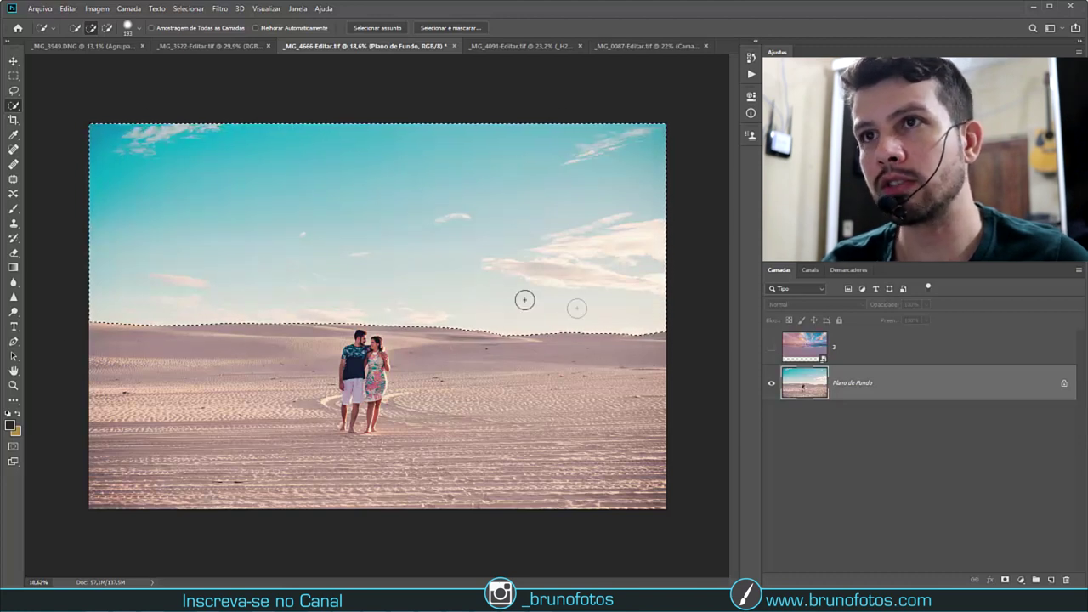
key(alt+bracketright)
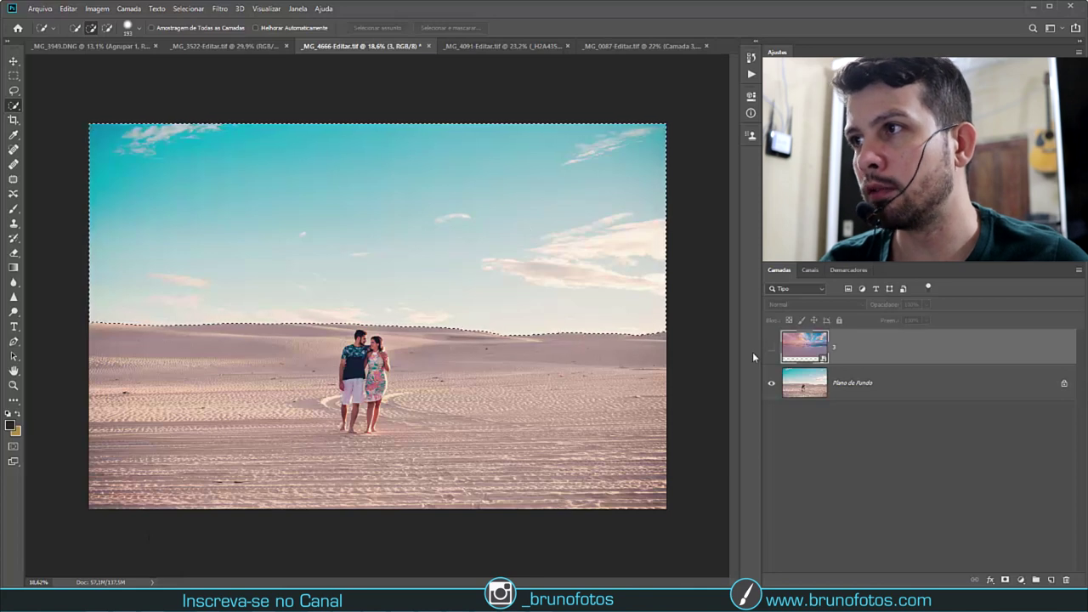
click(771, 347)
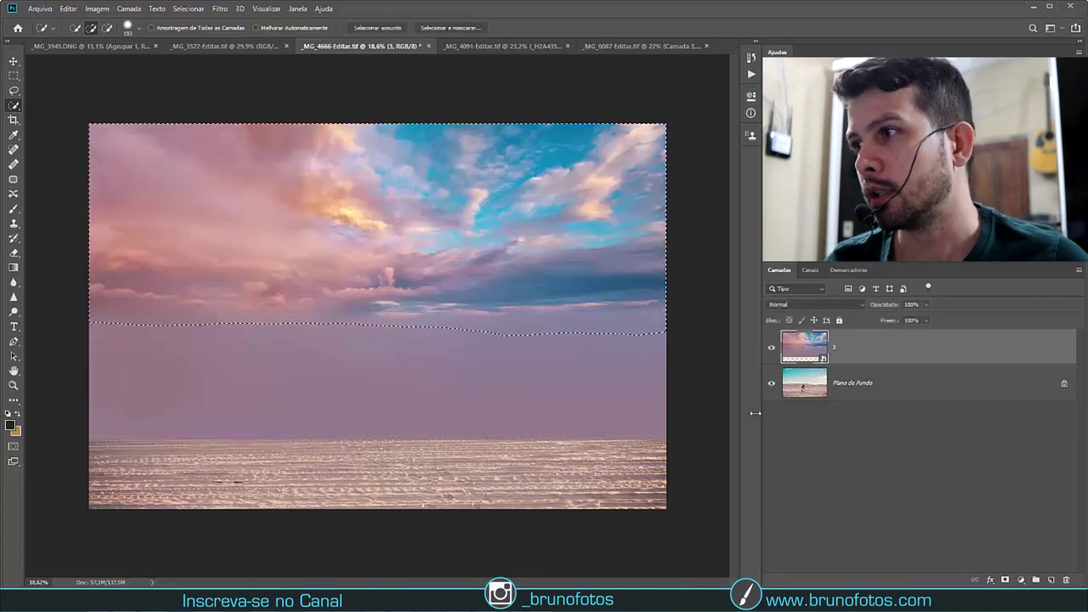
click(1005, 580)
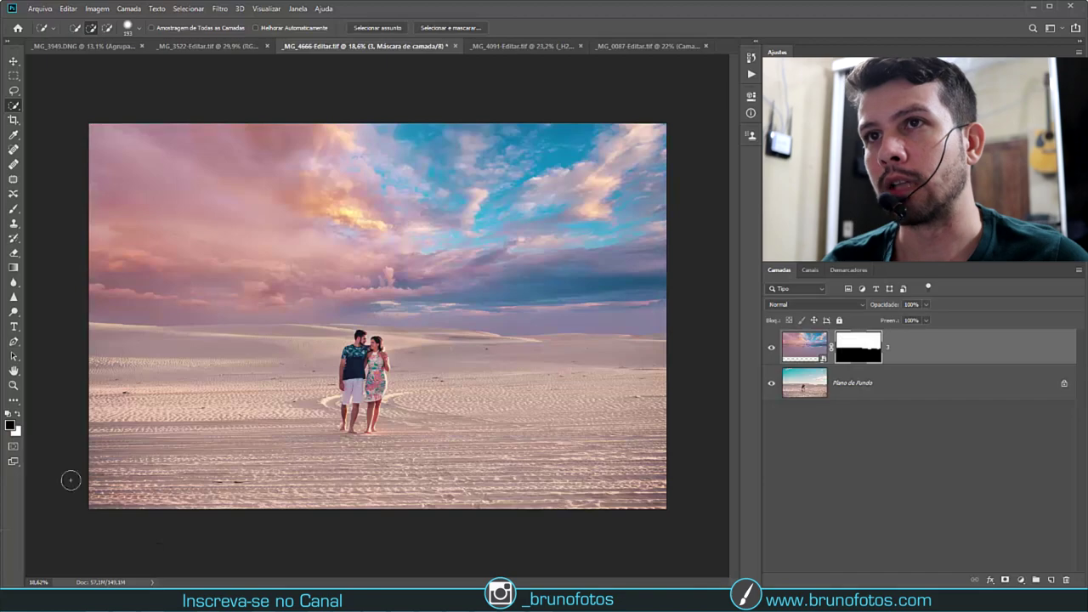
Zoom in and out to inspect the dune horizon behind the couple
scroll(449, 340, up, 4)
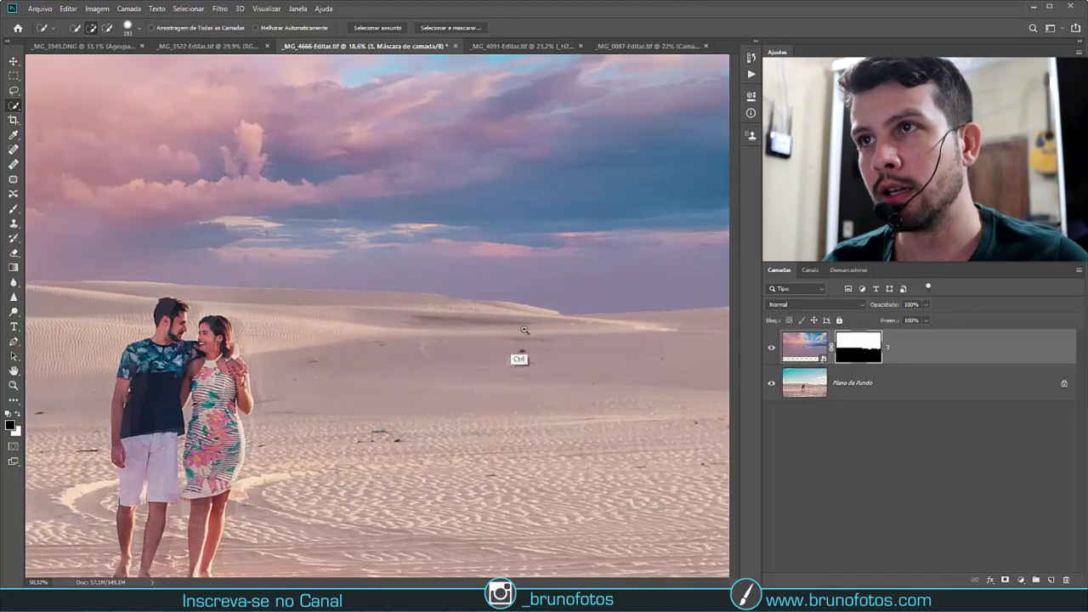
scroll(441, 312, down, 2)
scroll(442, 312, up, 3)
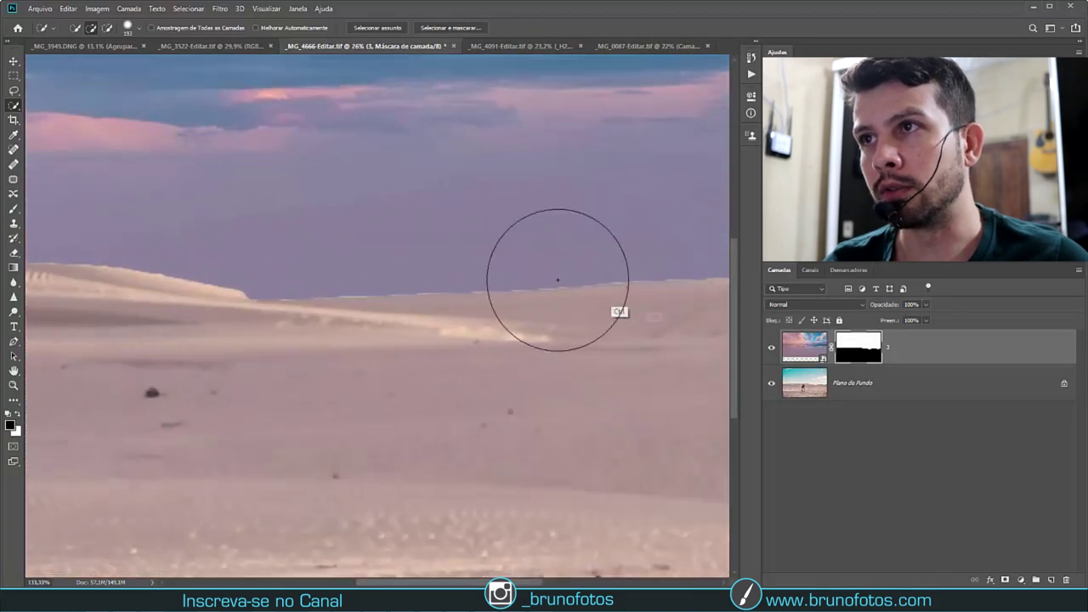
scroll(390, 343, down, 1)
scroll(389, 343, down, 5)
scroll(357, 339, up, 2)
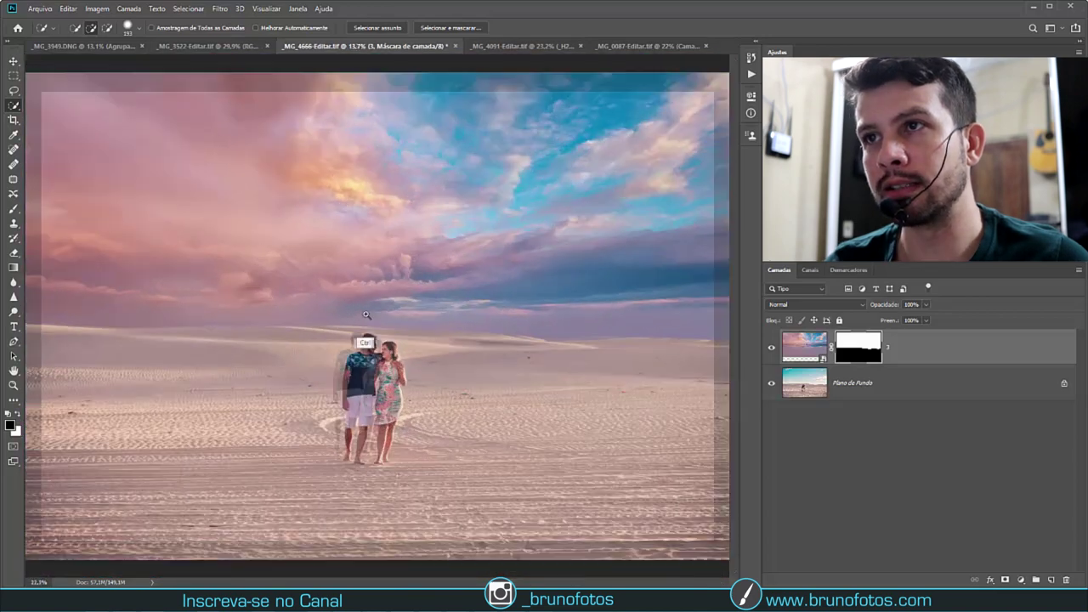
scroll(357, 336, up, 1)
scroll(352, 320, down, 2)
scroll(352, 320, up, 1)
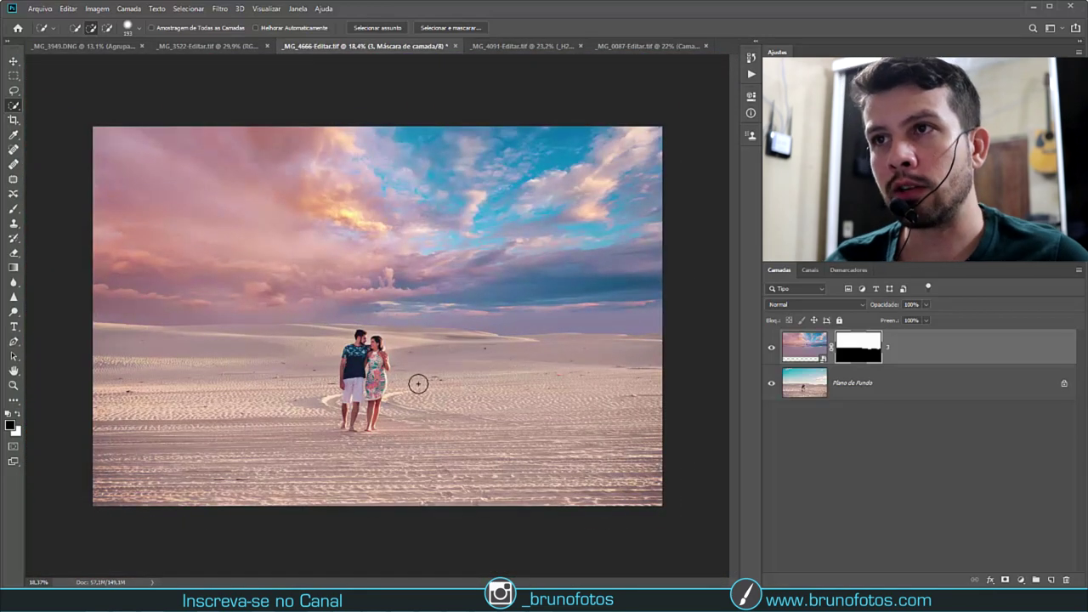
Drag a vertical black-to-white gradient on layer 3's mask across the horizon
key(g)
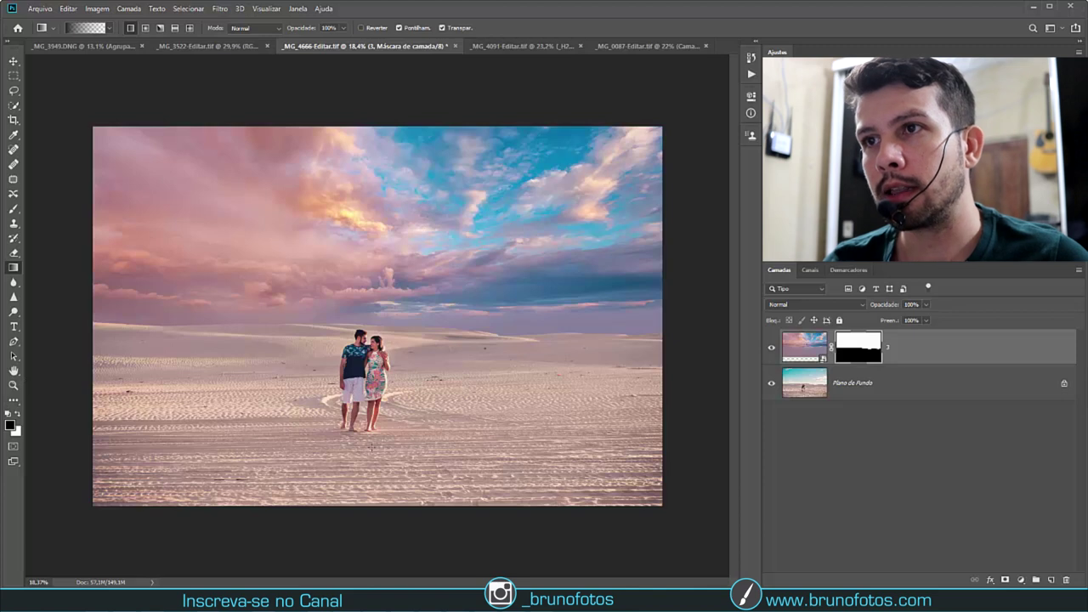
drag(388, 316, 376, 277)
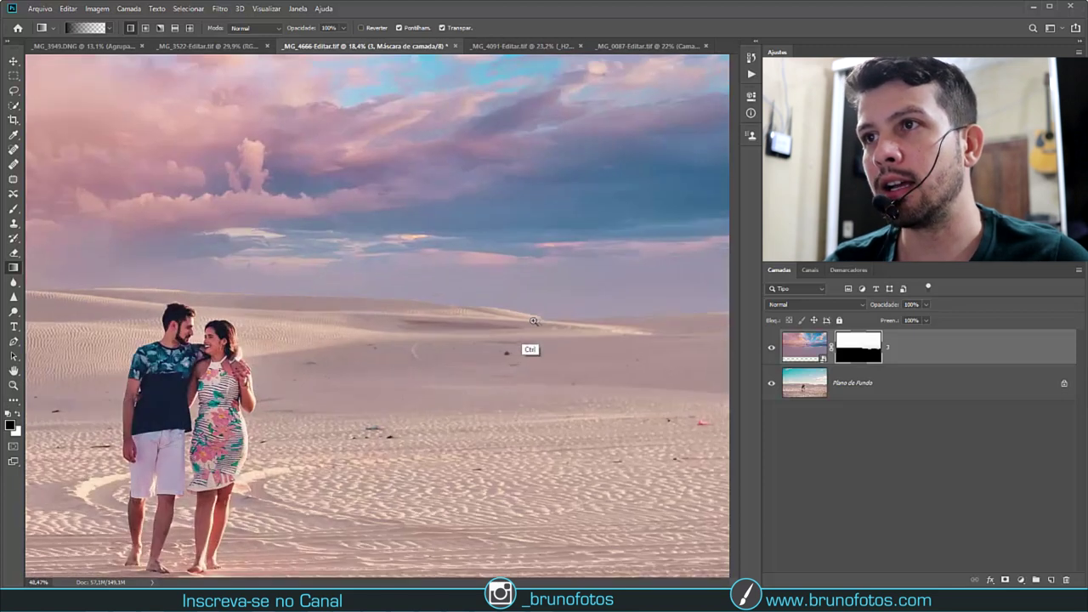
drag(478, 373, 477, 289)
key(ctrl+0)
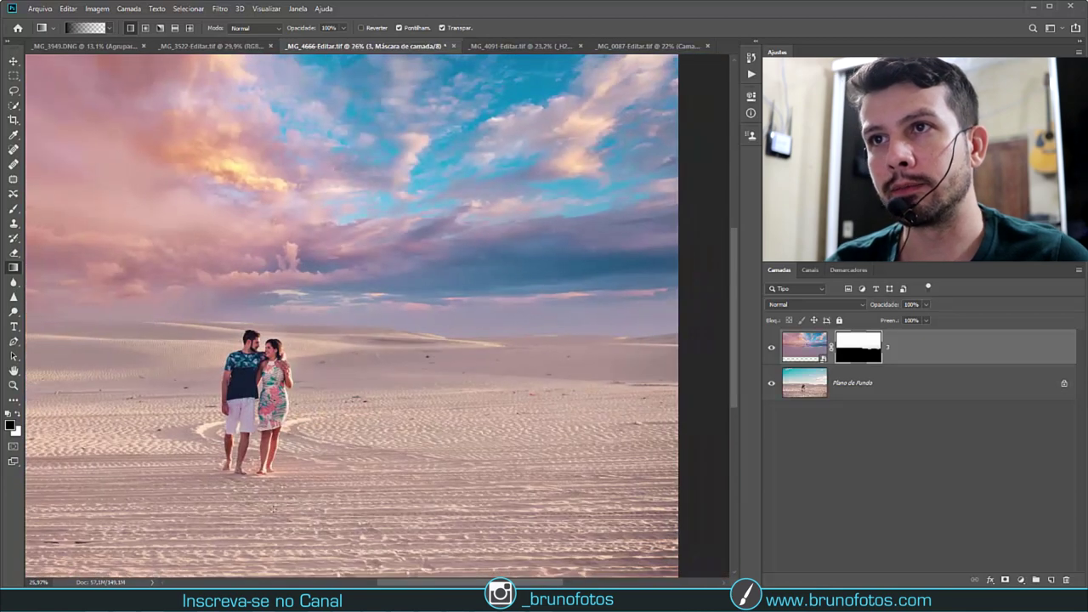
drag(295, 310, 291, 290)
drag(323, 363, 214, 452)
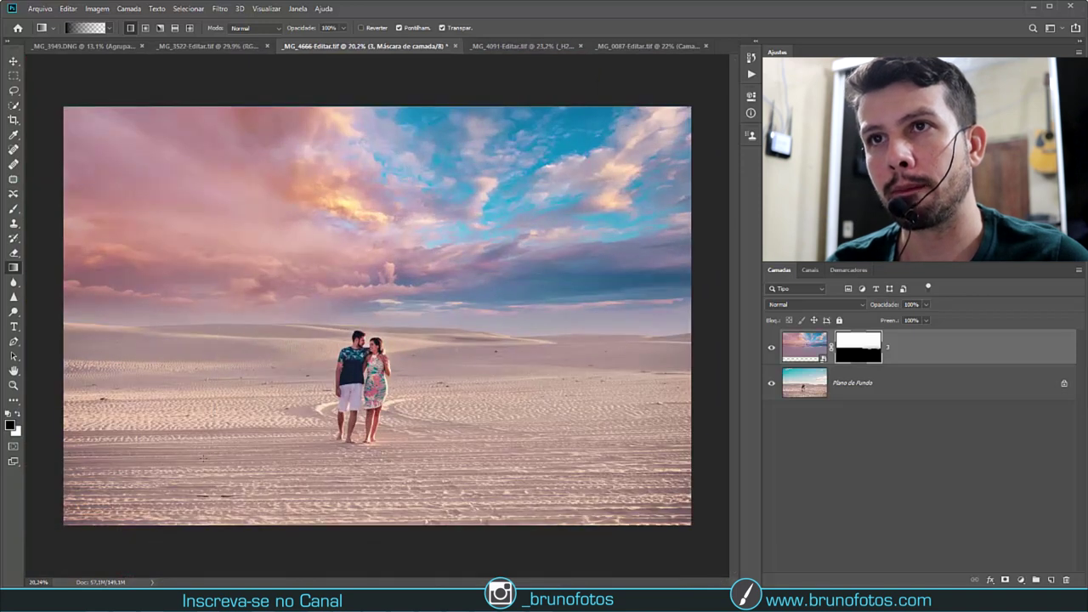
scroll(526, 384, down, 1)
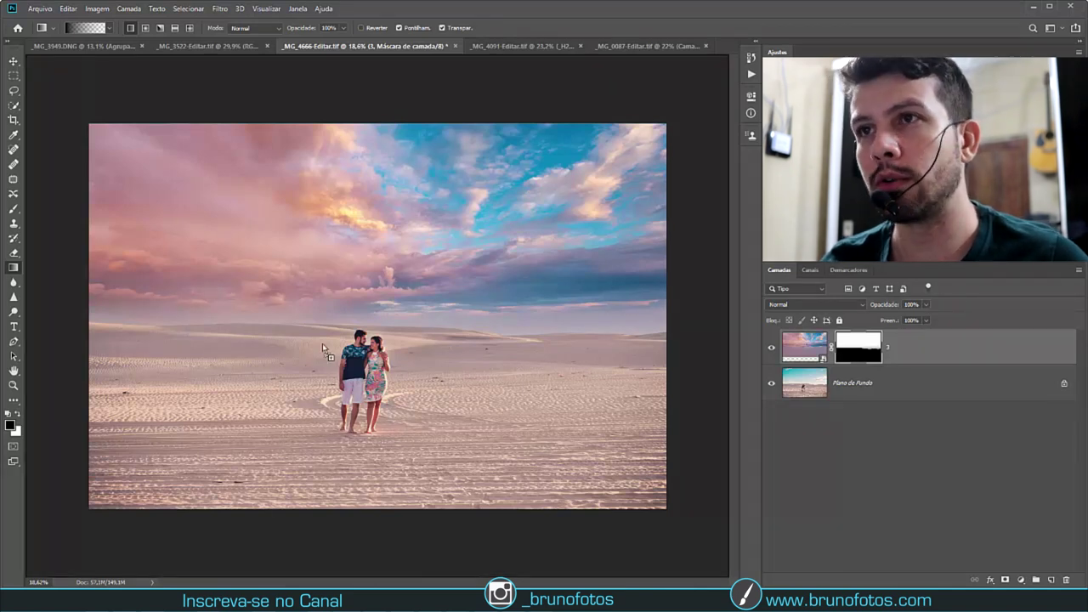
Place the sunset photo as a new layer, enlarged over the desert at 56% opacity
drag(322, 344, 322, 343)
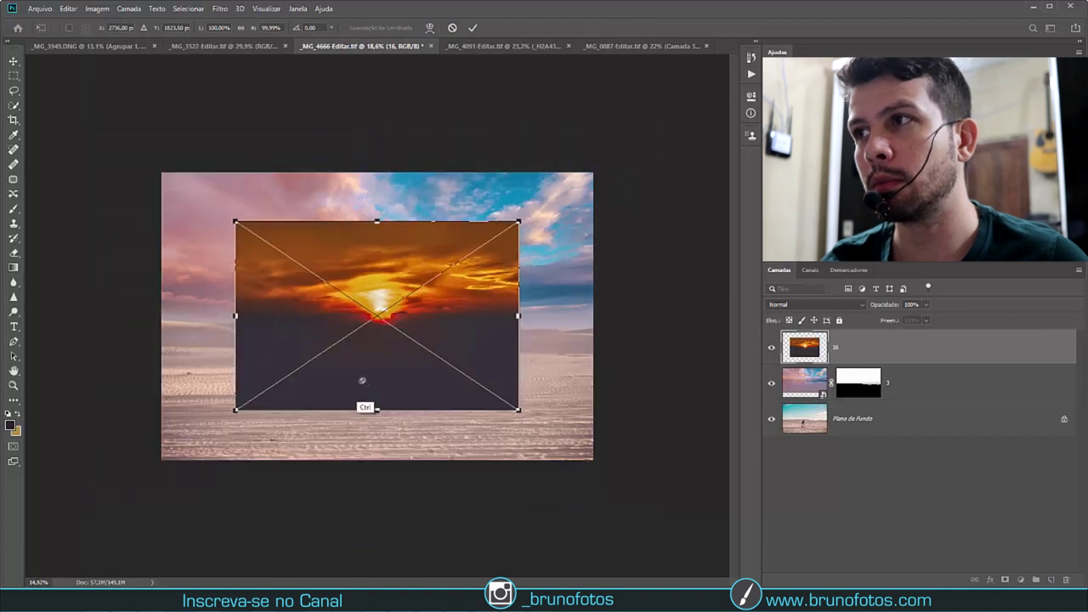
key(ctrl+minus)
drag(488, 242, 446, 380)
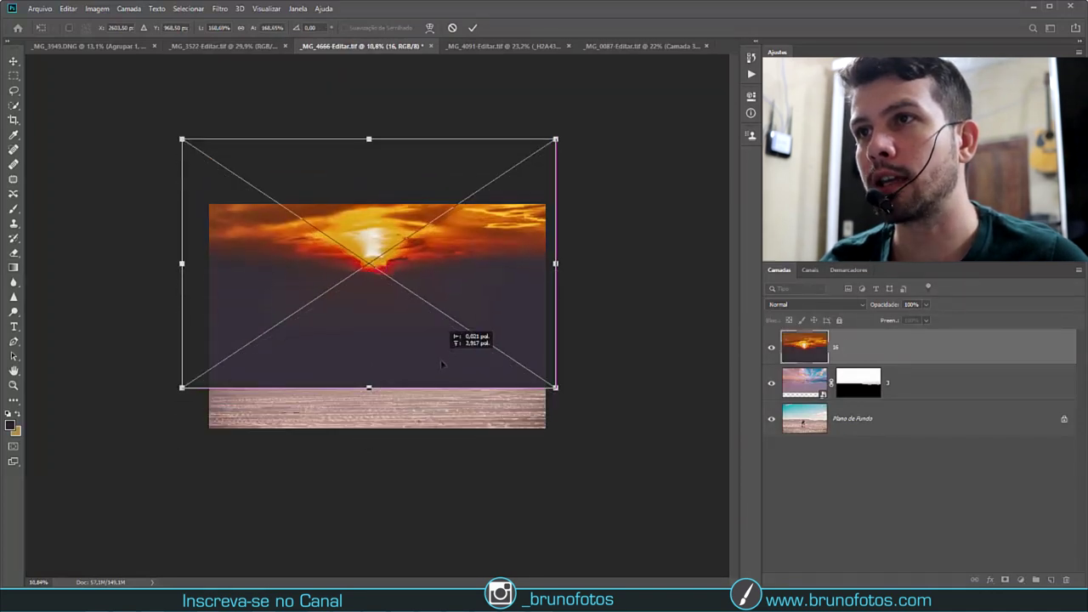
key(5)
key(6)
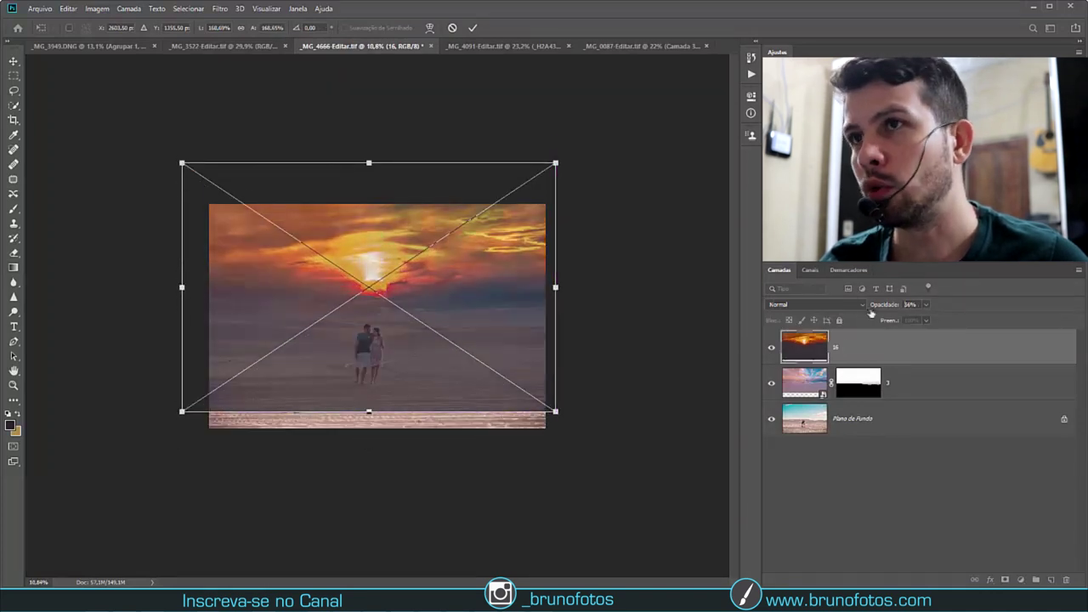
mouse_move(412, 362)
mouse_down()
mouse_move(412, 390)
mouse_move(421, 390)
mouse_up()
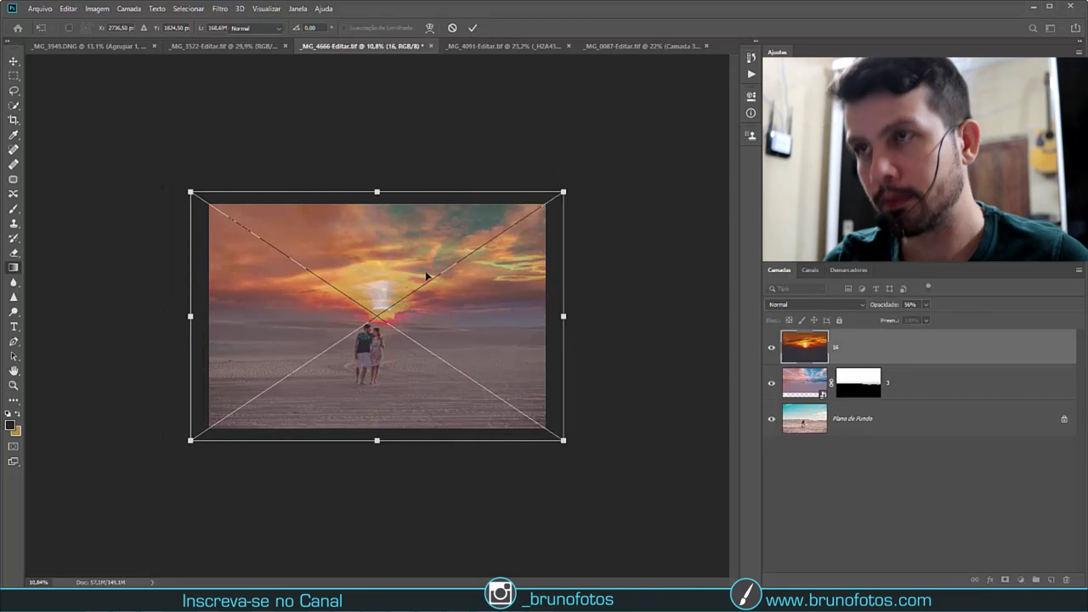
key(Return)
Hide the pink cloudy sky layer 3
key(g)
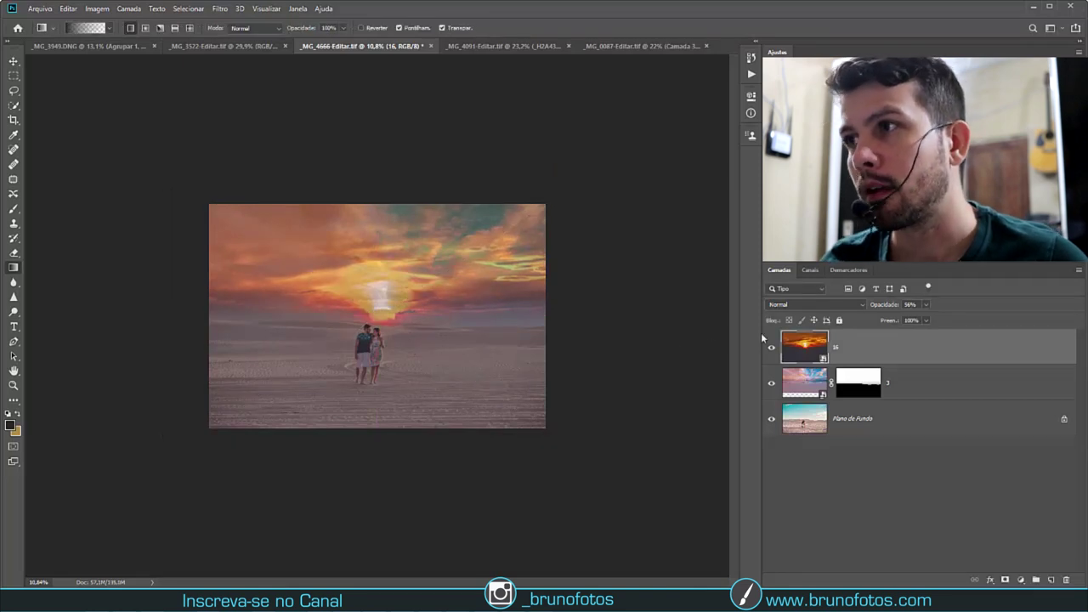
click(771, 382)
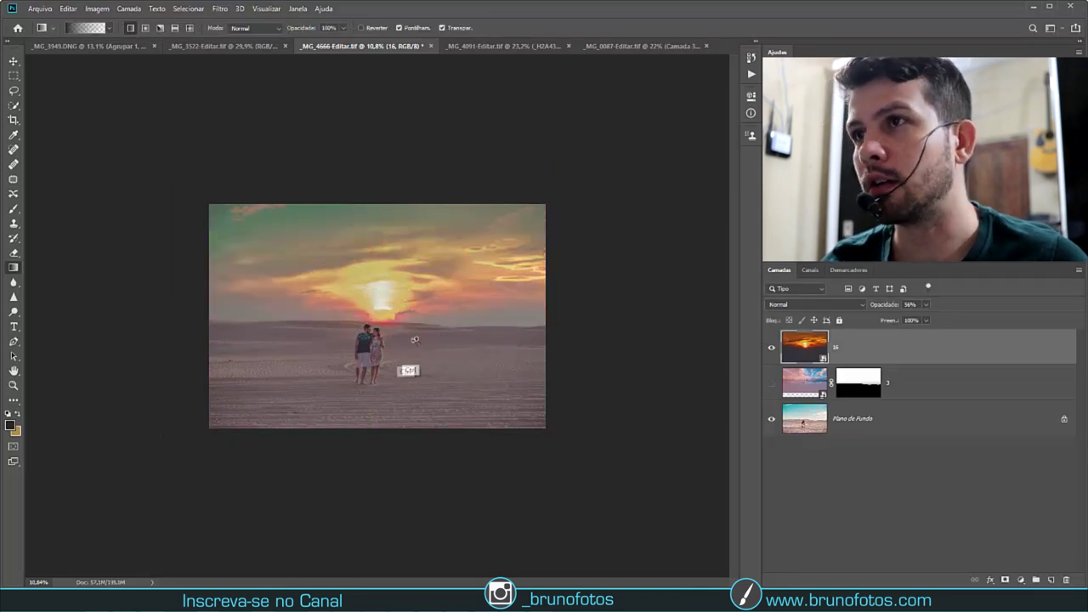
key(ctrl+plus)
key(ctrl+plus)
Copy layer 3's sky mask onto sunset layer 16 at 100% opacity, then show the pink clouds again
click(858, 382)
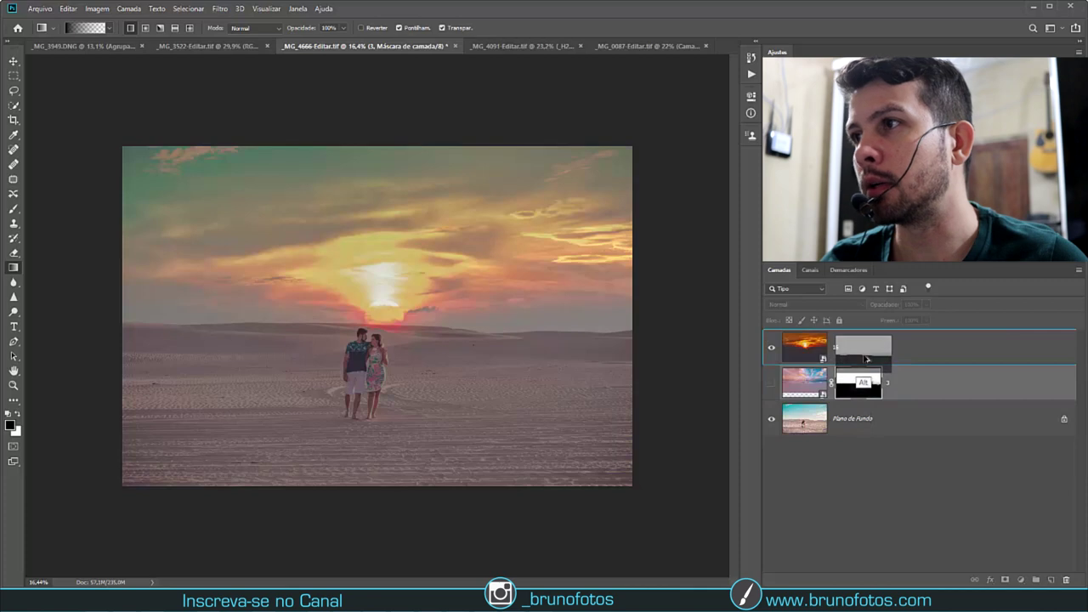
drag(861, 378, 859, 347)
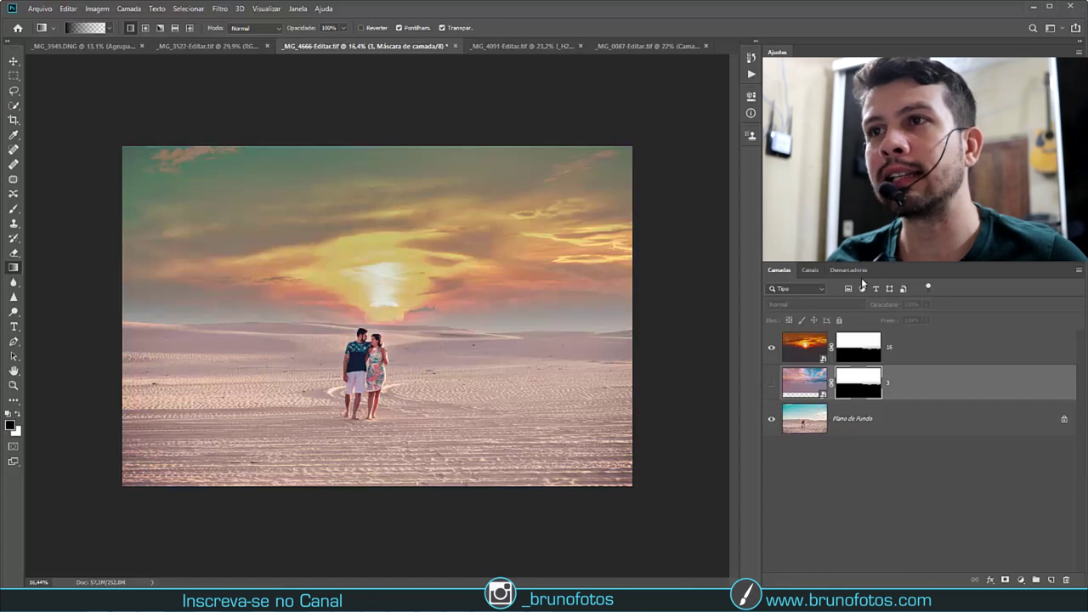
key(alt+bracketright)
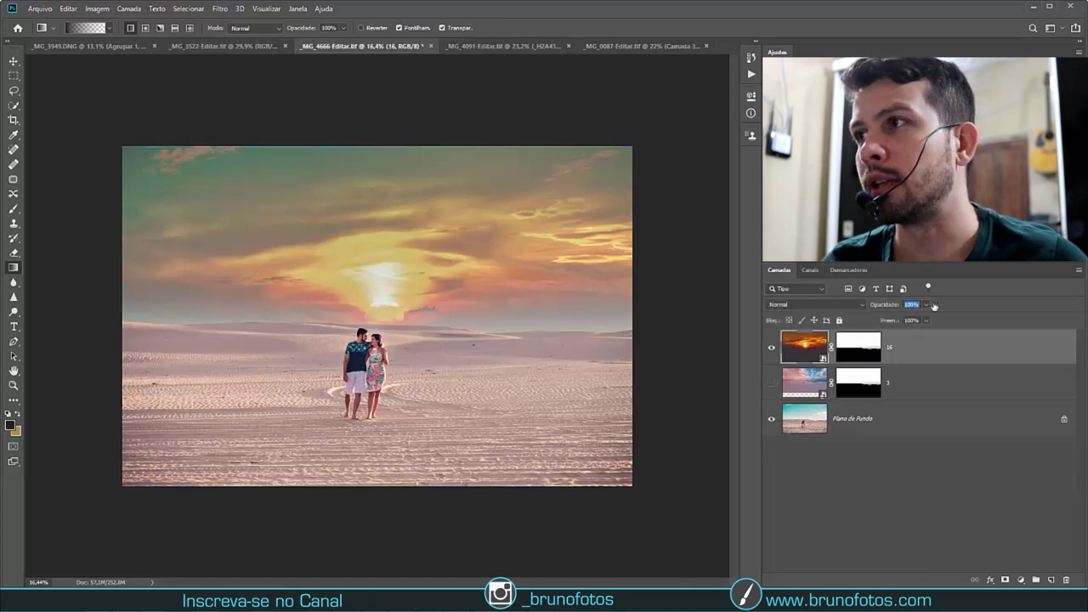
key(Return)
click(771, 347)
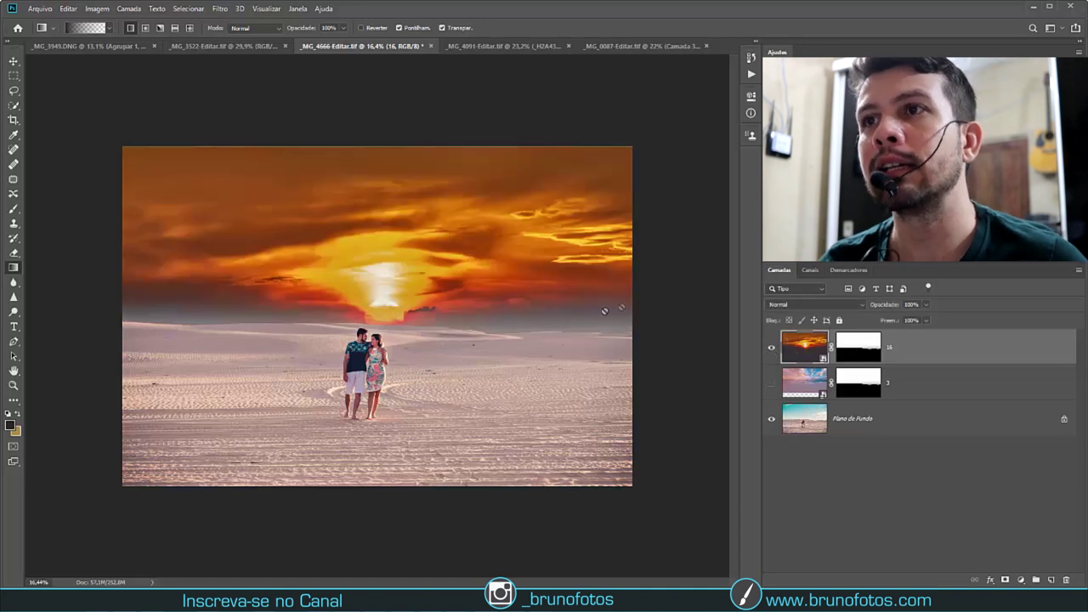
key(ctrl+z)
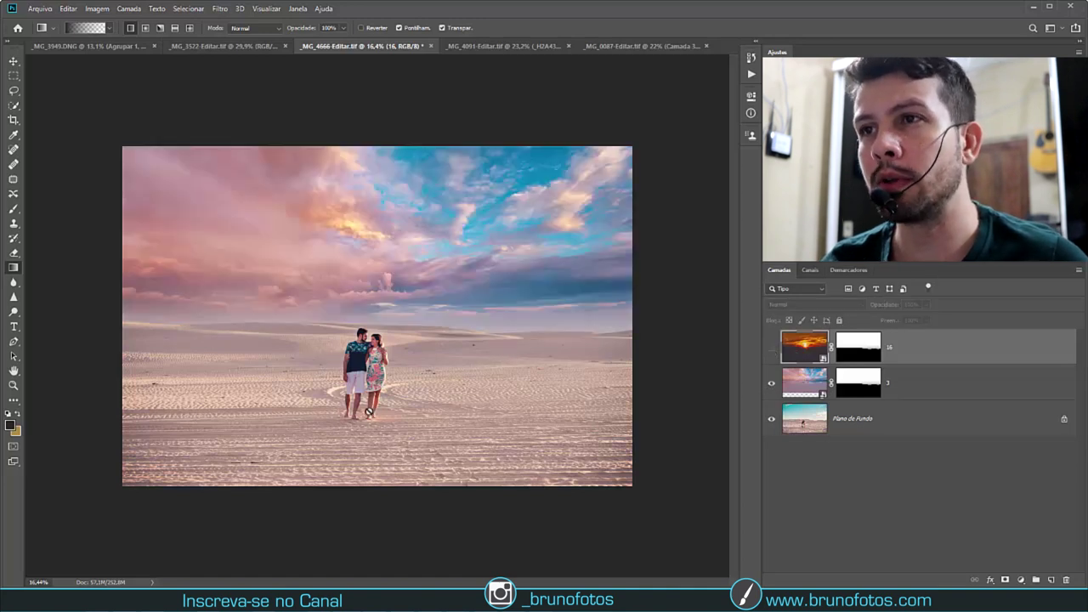